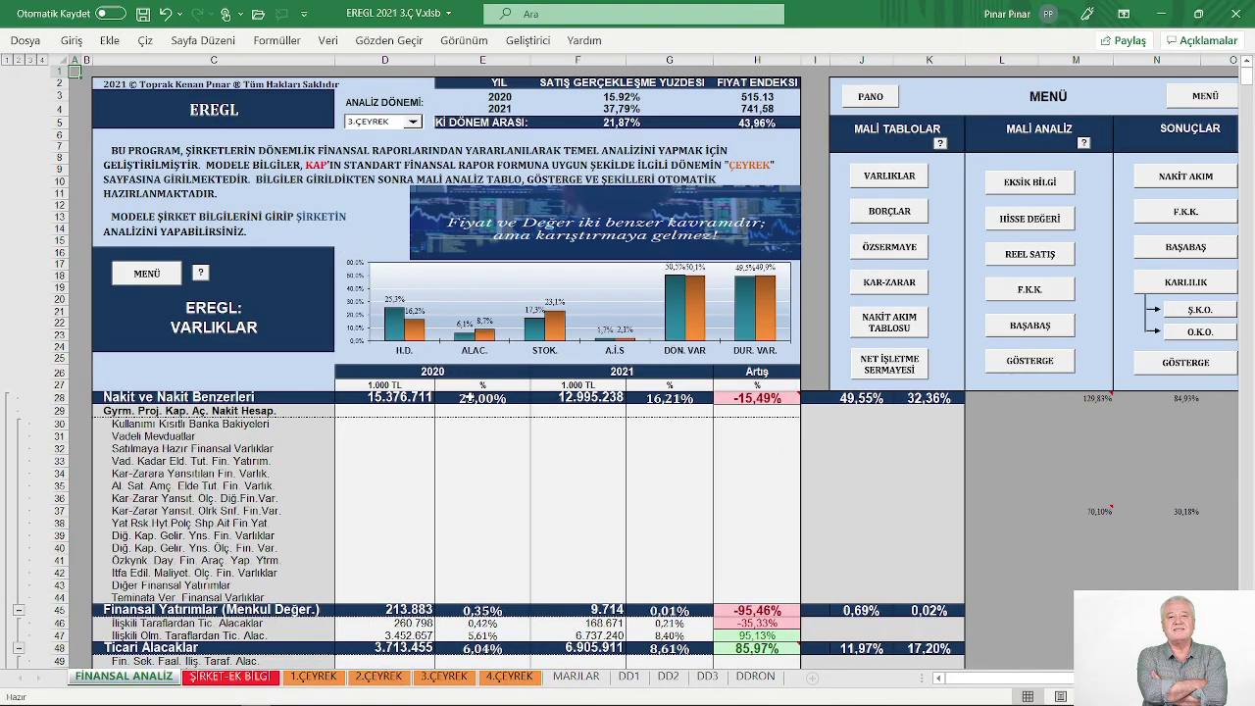
# Review the EREGL VARLIKLAR table for 2020 and 2021, from cash and equivalents down to TOPLAM AKTİFLER
pyautogui.scroll(-2, 470, 397)
pyautogui.scroll(-2, 495, 358)
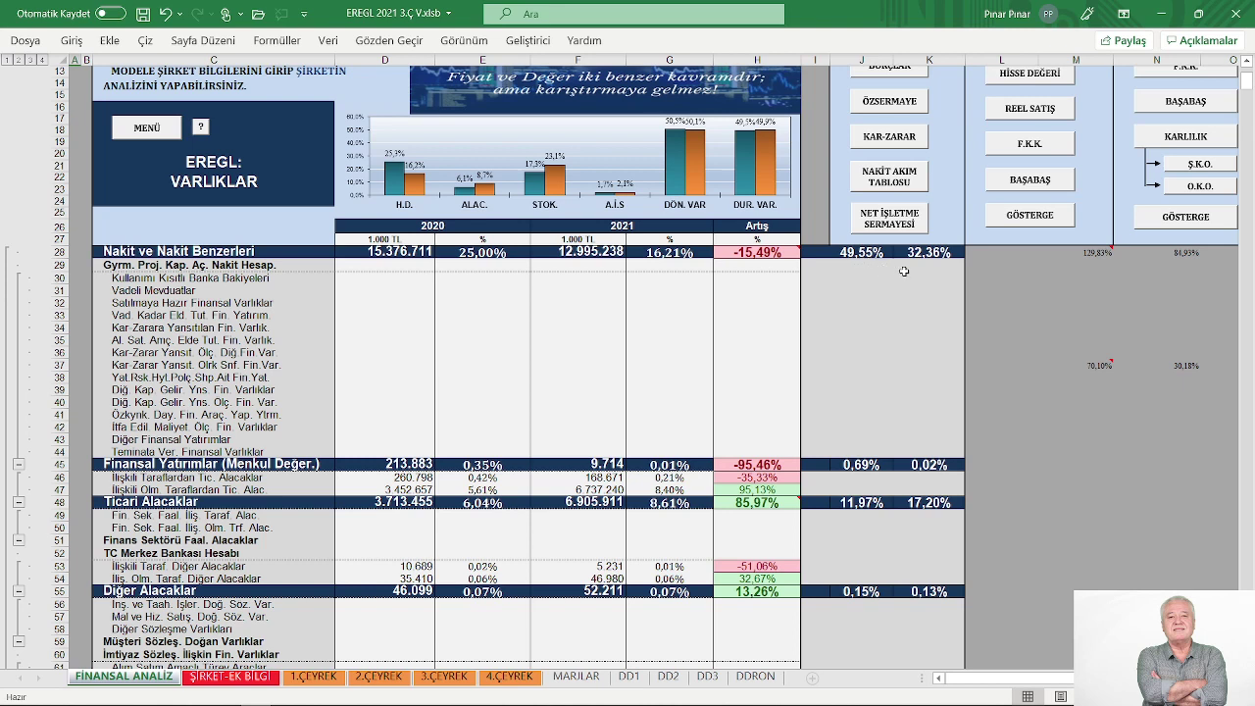
pyautogui.scroll(-5, 907, 272)
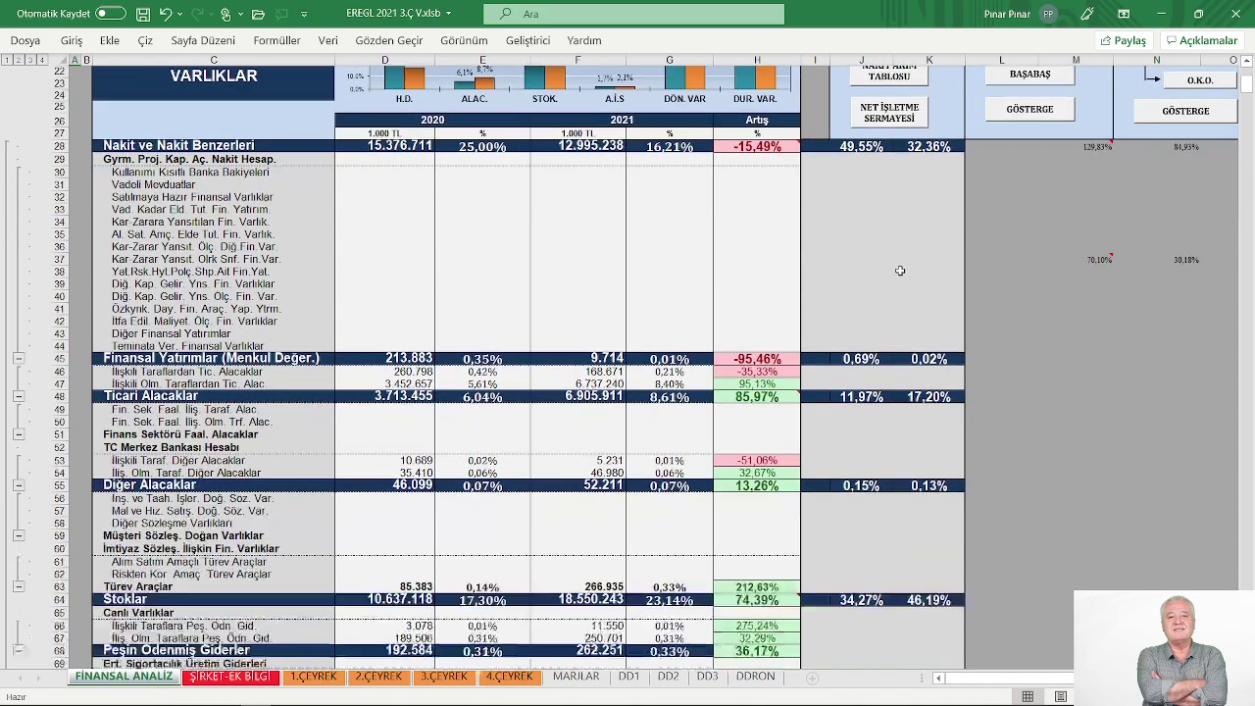
pyautogui.scroll(-2, 770, 267)
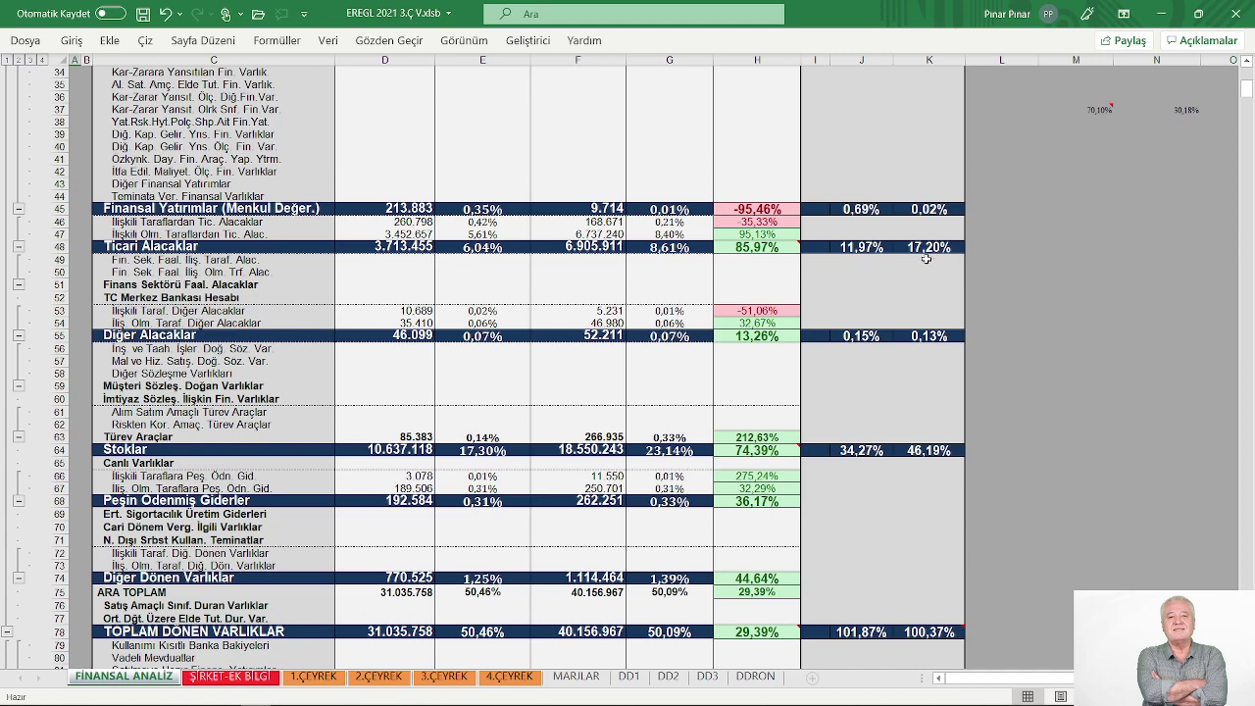
pyautogui.scroll(-6, 539, 289)
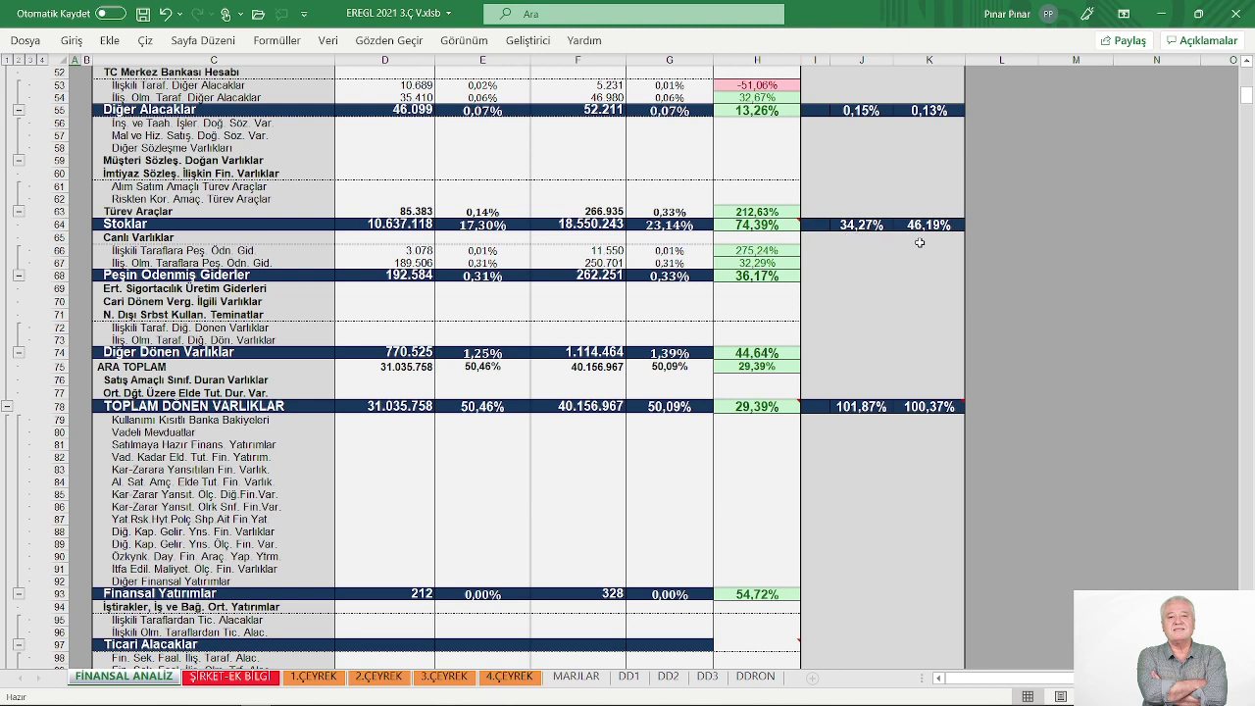
pyautogui.scroll(-4, 920, 242)
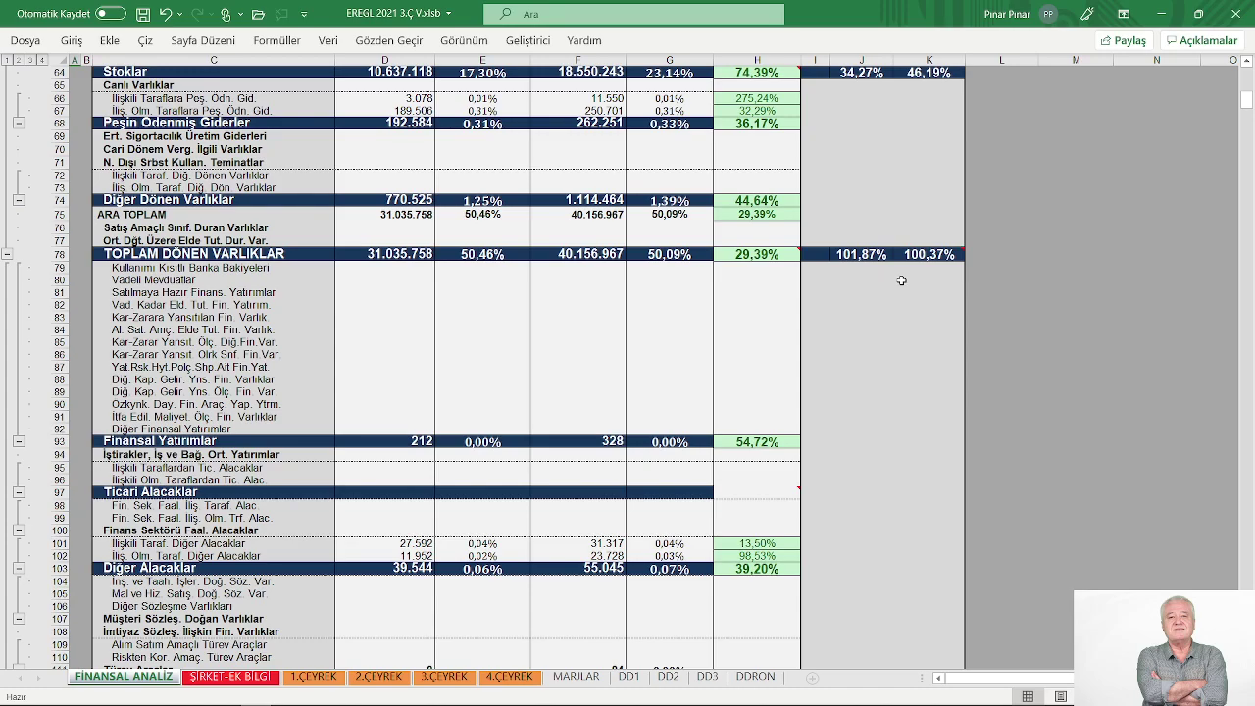
pyautogui.scroll(-11, 901, 280)
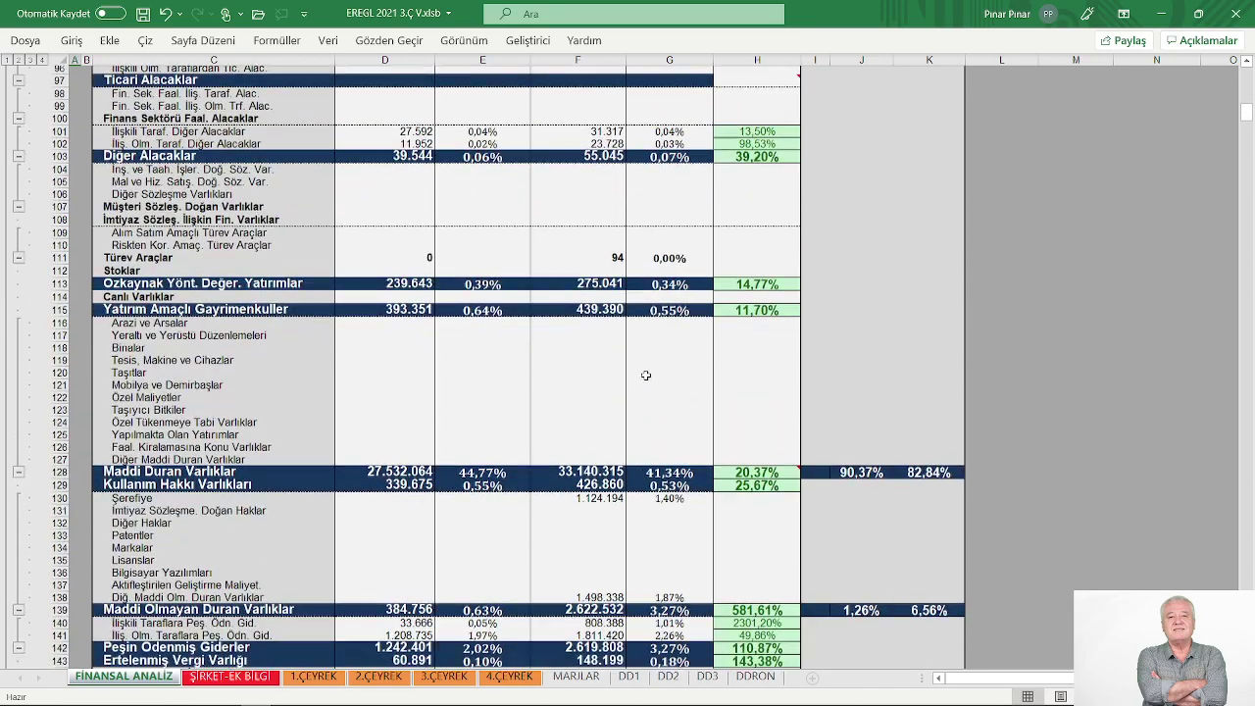
pyautogui.scroll(-11, 646, 376)
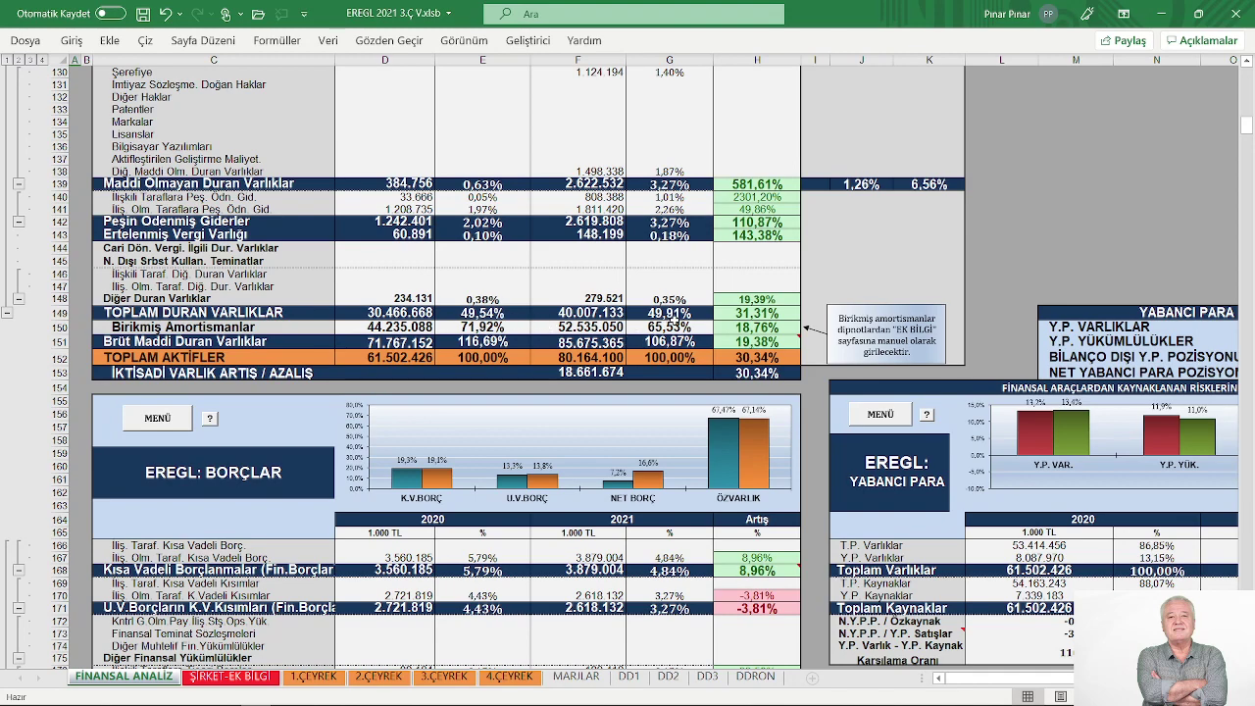
pyautogui.scroll(-2, 639, 325)
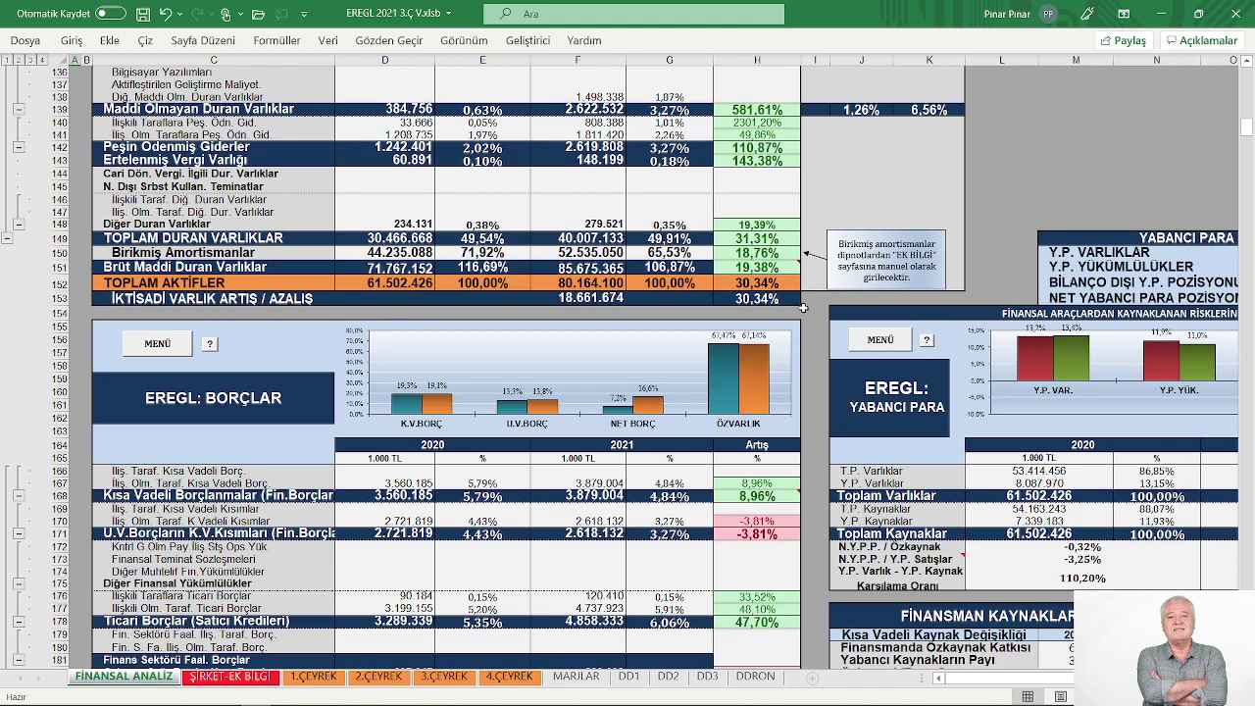
# Examine the EREGL BORÇLAR chart and the short-term debt rows for 2020 and 2021
pyautogui.scroll(-6, 802, 307)
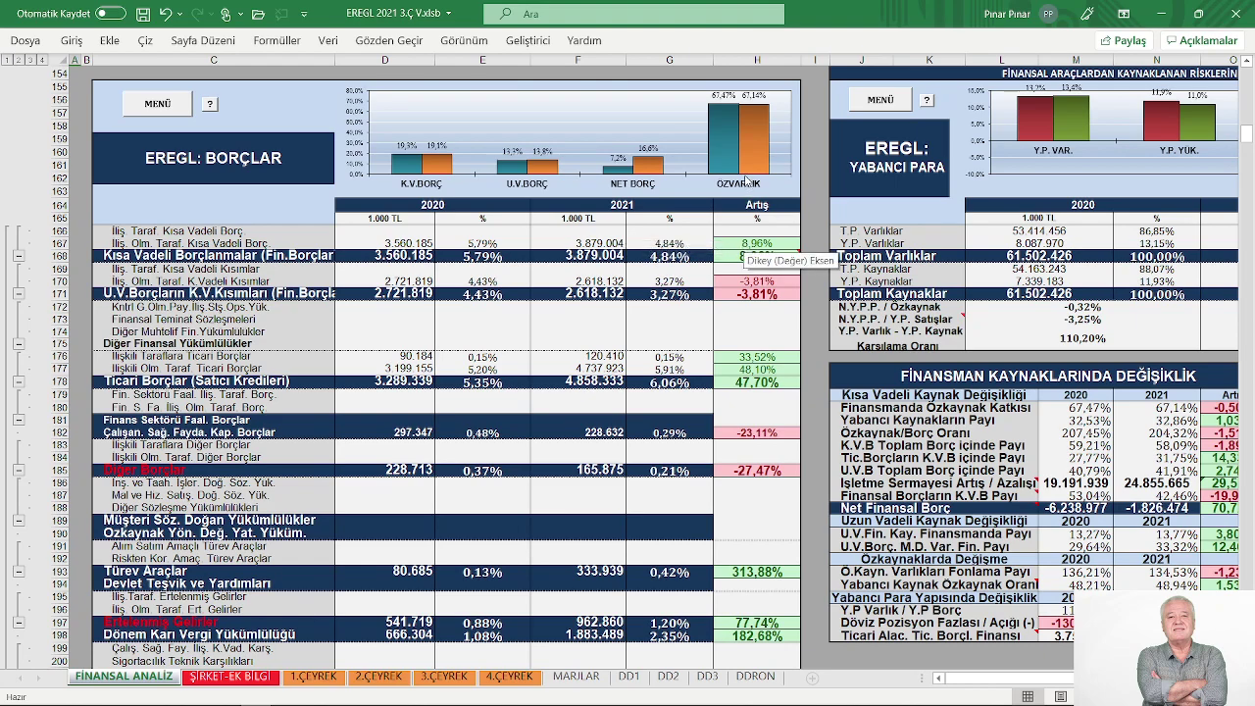
pyautogui.scroll(-1, 842, 327)
pyautogui.scroll(-2, 842, 327)
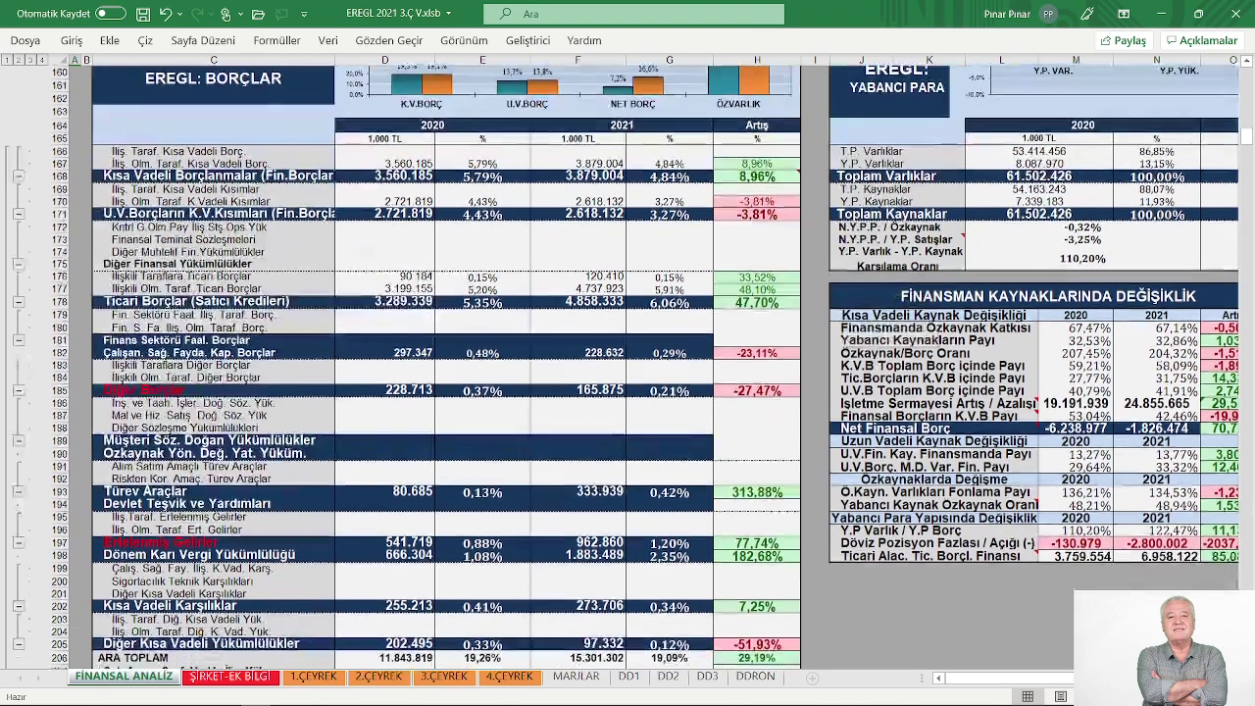
# Examine the YABANCI PARA tables and the FİNANSMAN KAYNAKLARINDA DEĞİŞİKLİK table beside the debts for 2020 and 2021
pyautogui.hscroll(1, 841, 326)
pyautogui.hscroll(5, 797, 503)
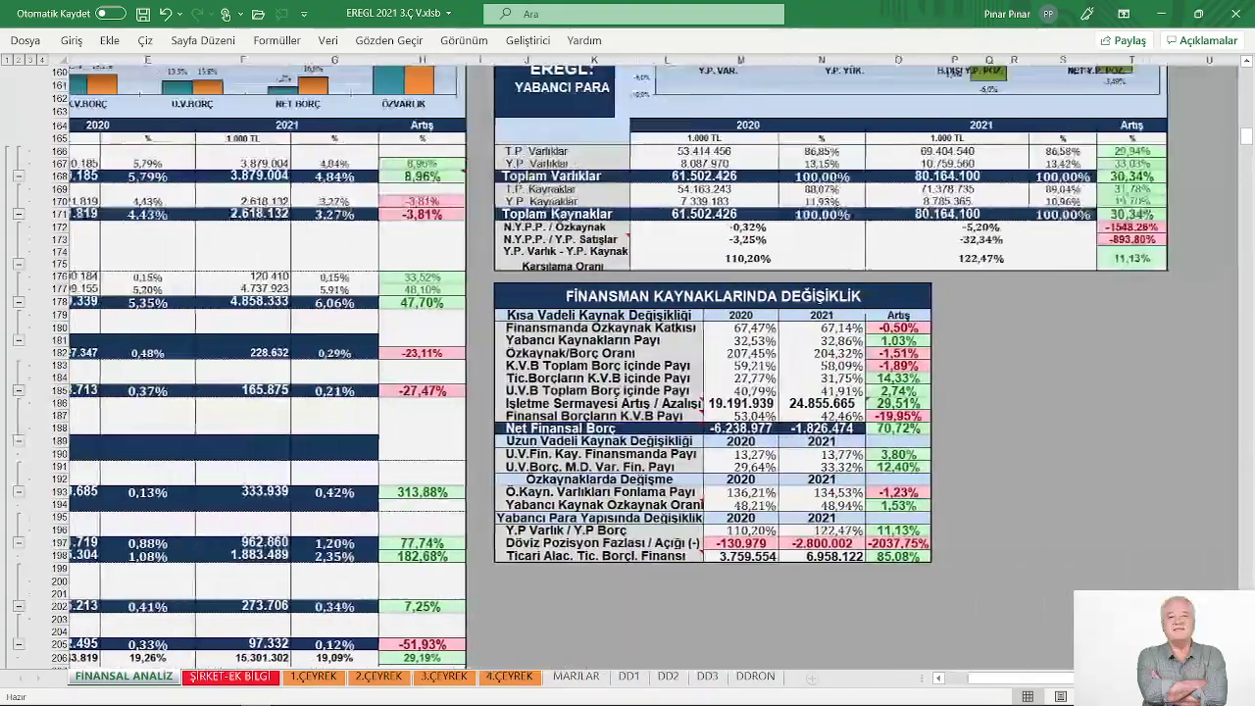
pyautogui.scroll(3, 797, 503)
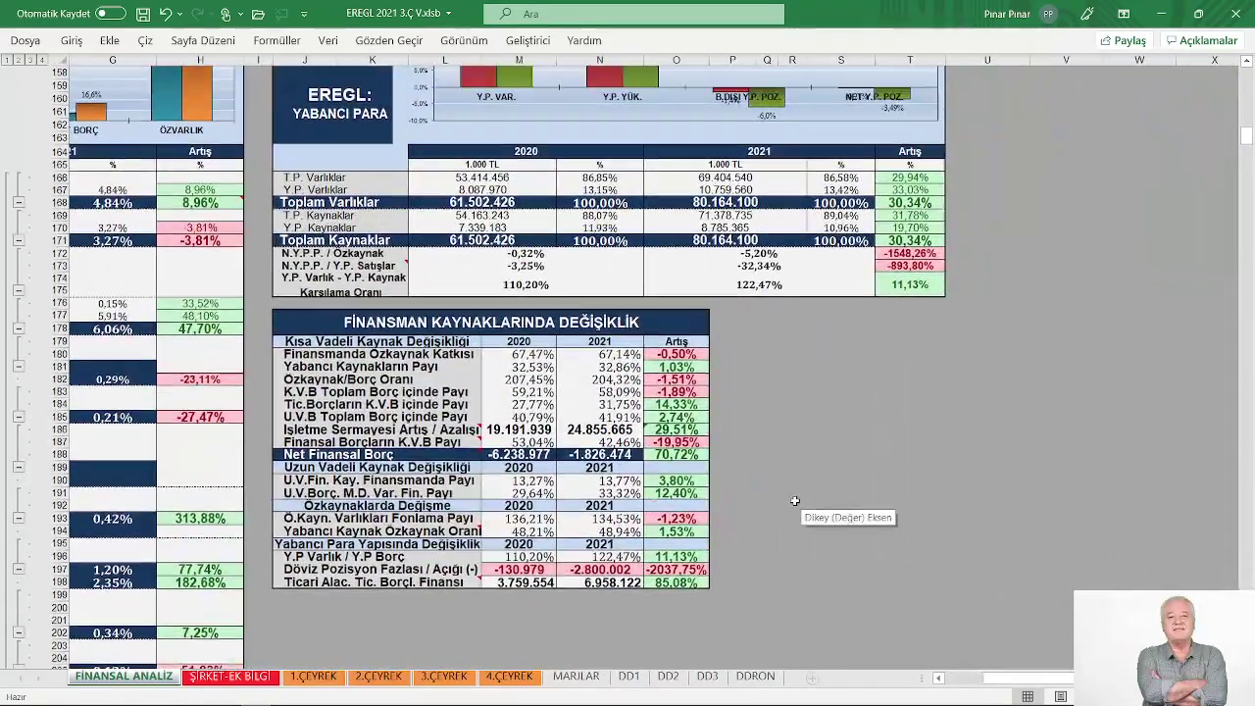
pyautogui.scroll(2, 888, 520)
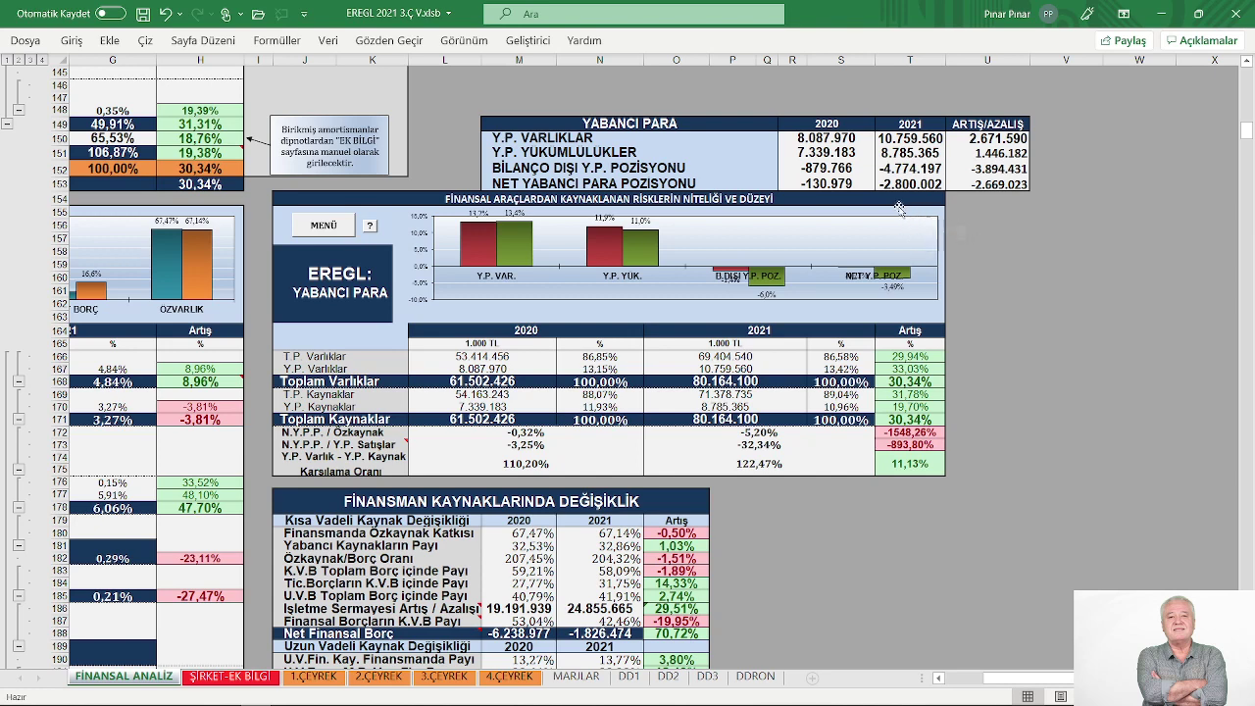
pyautogui.scroll(-3, 956, 299)
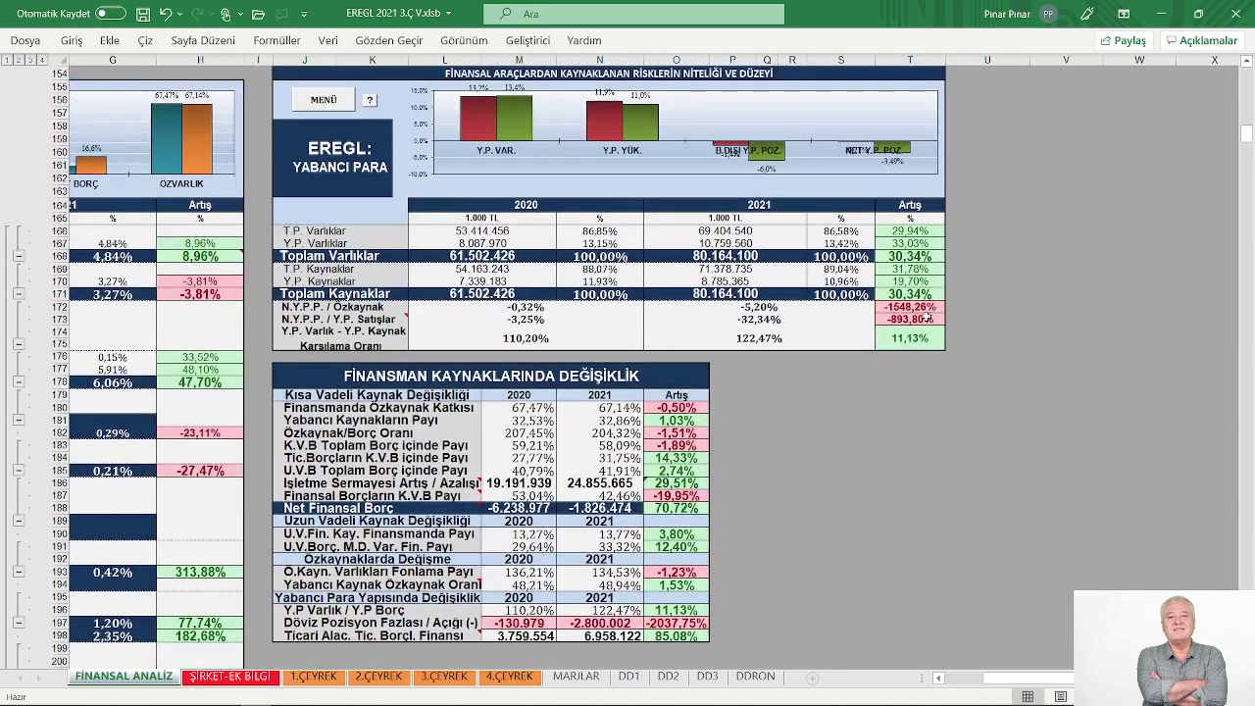
pyautogui.scroll(-5, 869, 349)
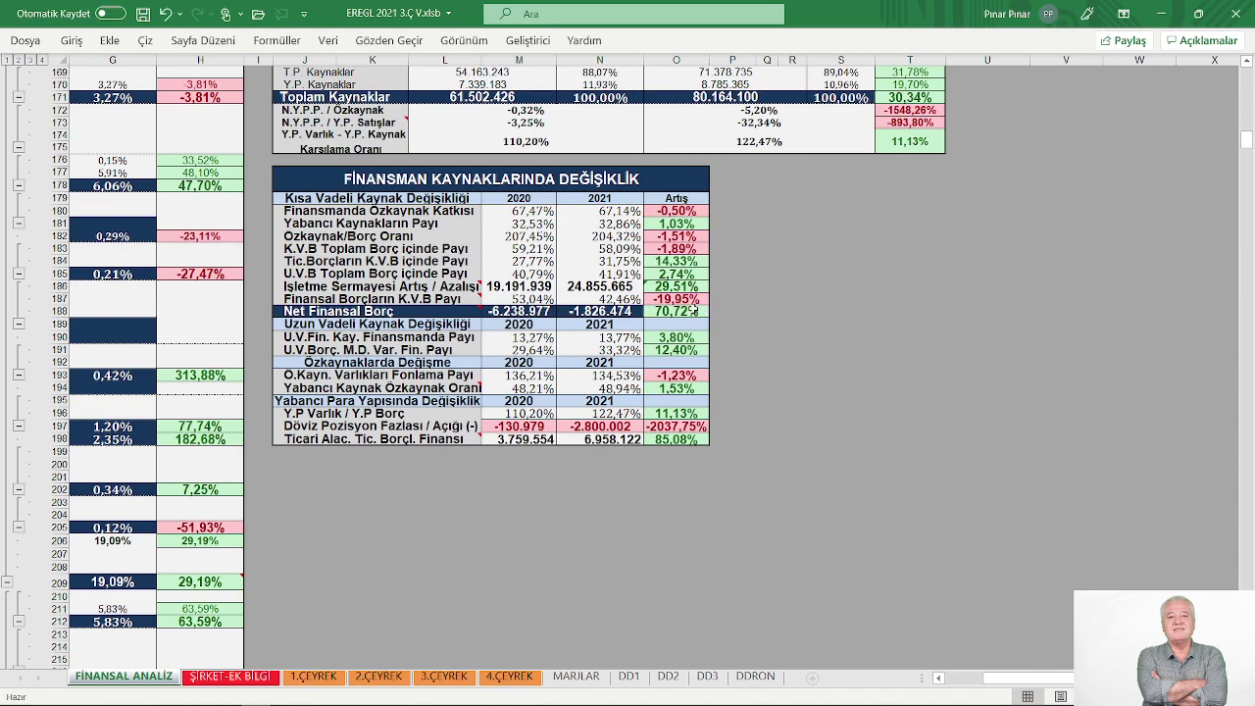
pyautogui.scroll(-2, 751, 297)
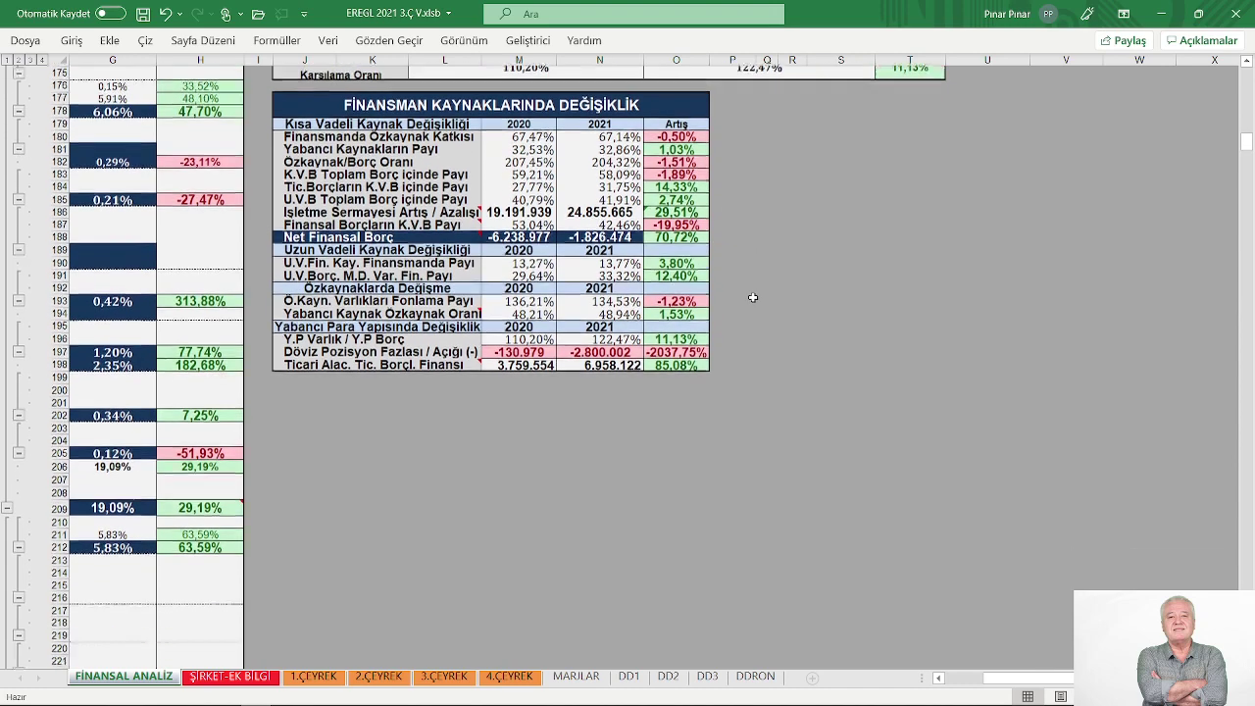
pyautogui.scroll(-1, 752, 297)
pyautogui.scroll(-1, 749, 299)
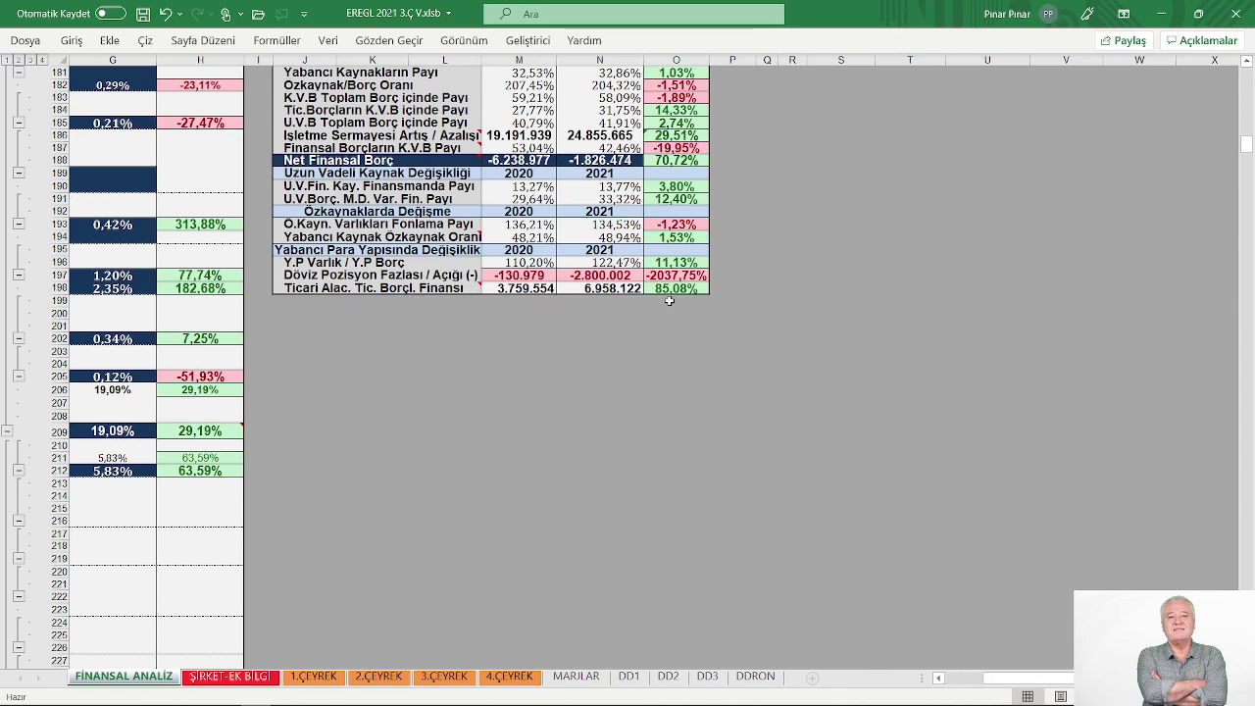
# Return to the main tables and review the long-term debts, TOPLAM PASİFLER and the ÖZSERMAYE section
pyautogui.click(956, 681)
pyautogui.scroll(-8, 603, 456)
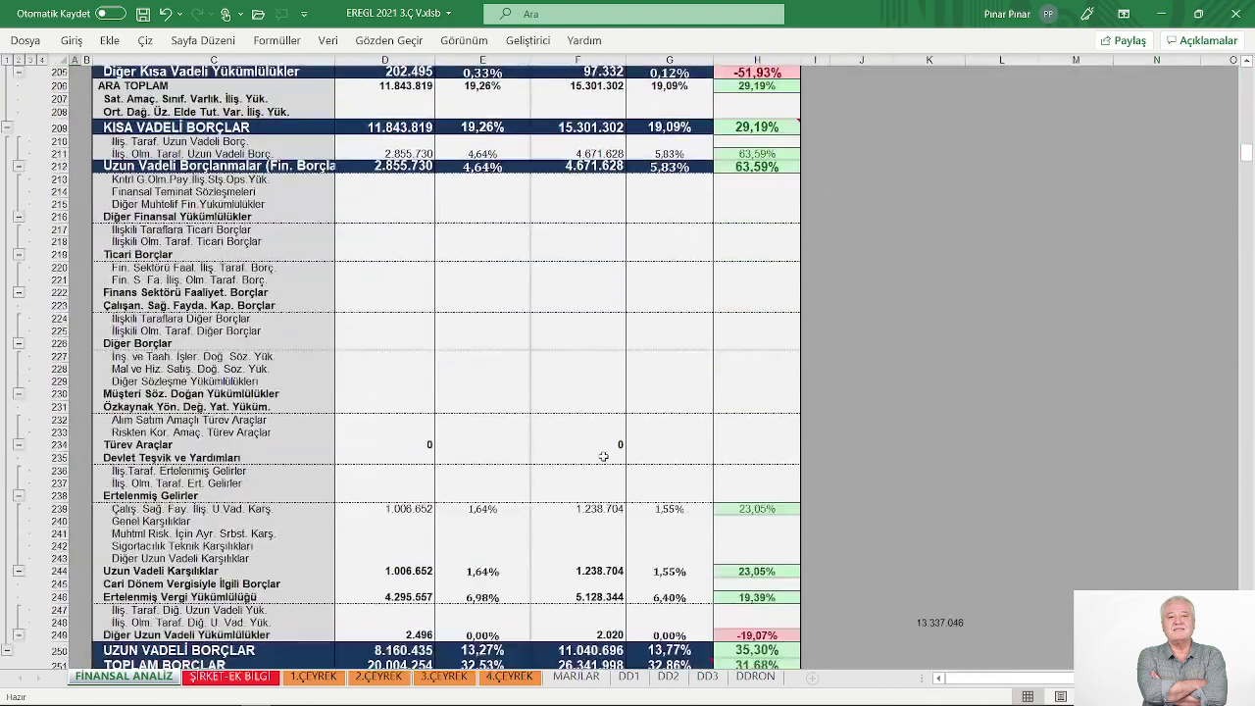
pyautogui.scroll(-13, 603, 456)
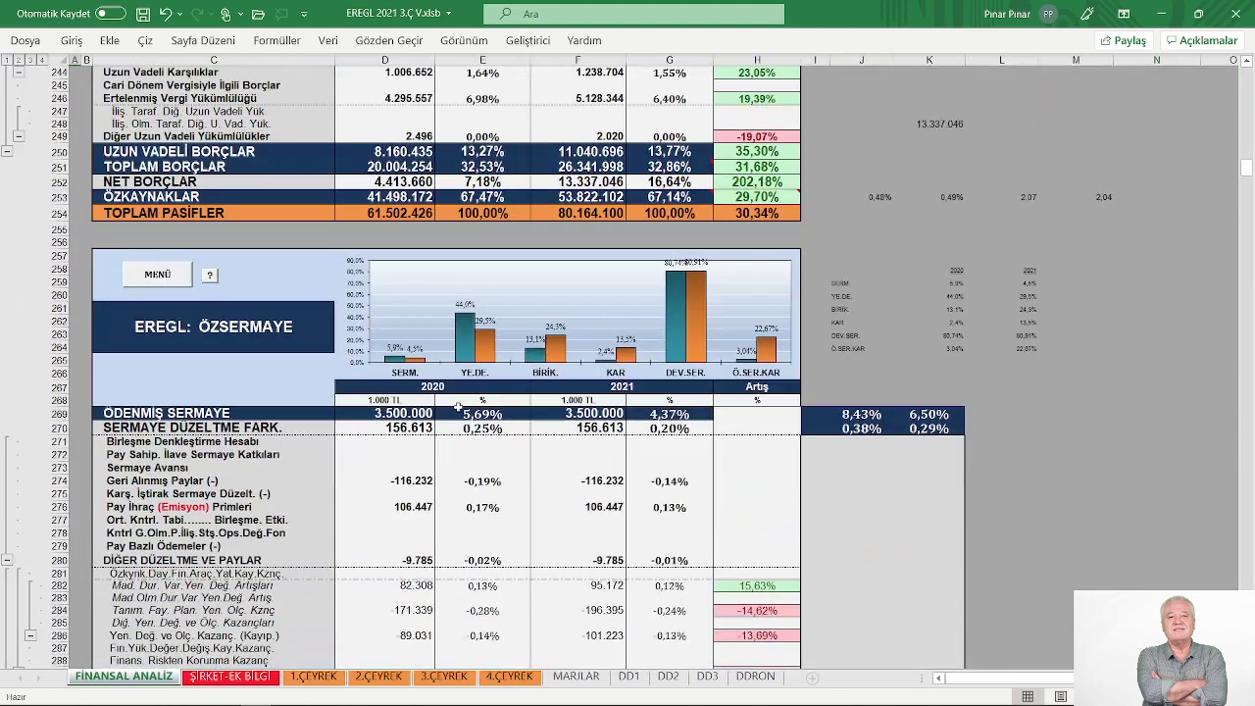
pyautogui.scroll(-3, 457, 406)
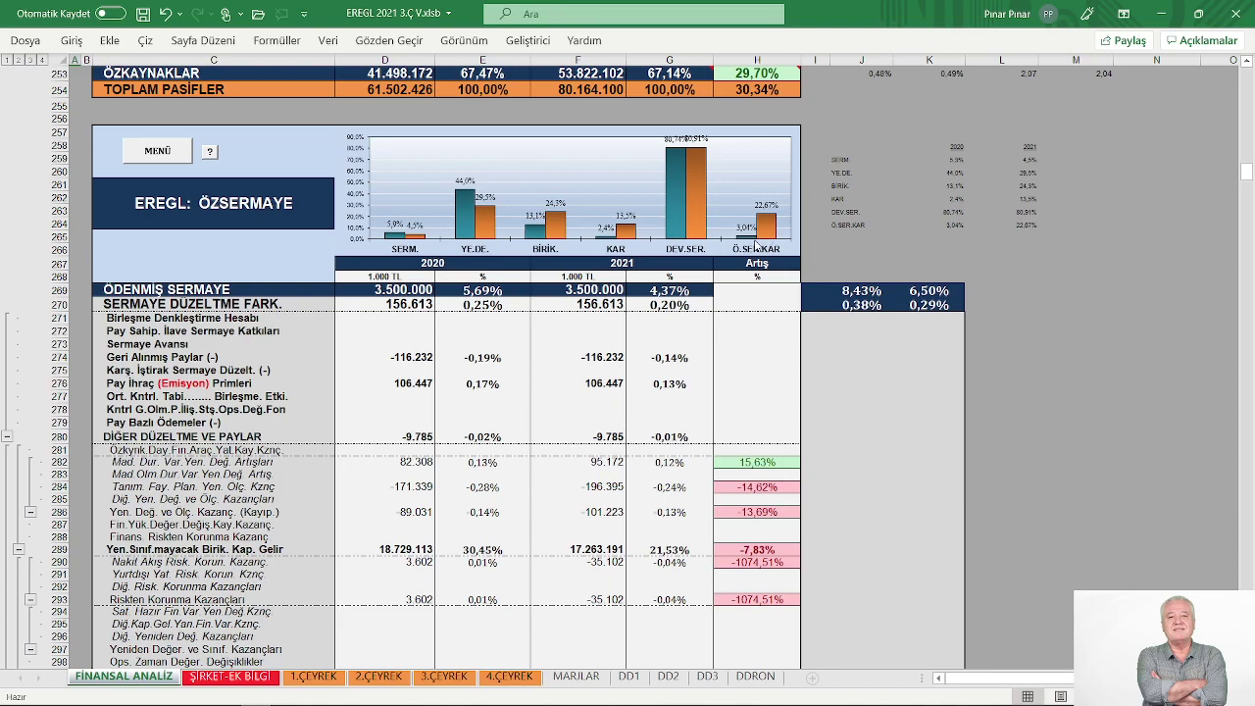
pyautogui.scroll(-8, 723, 292)
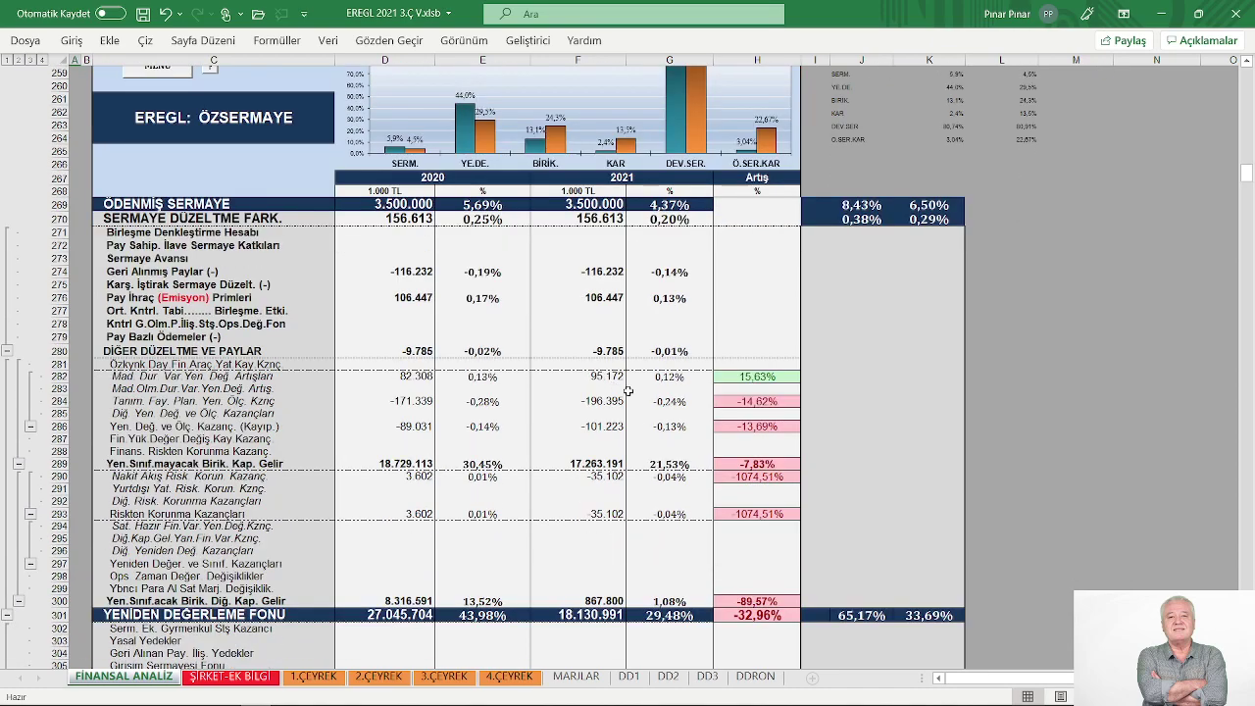
# Review the EREGL KAR - ZARAR statement from net sales and gross profit down to FAVÖK (EBITA)
pyautogui.scroll(-15, 723, 419)
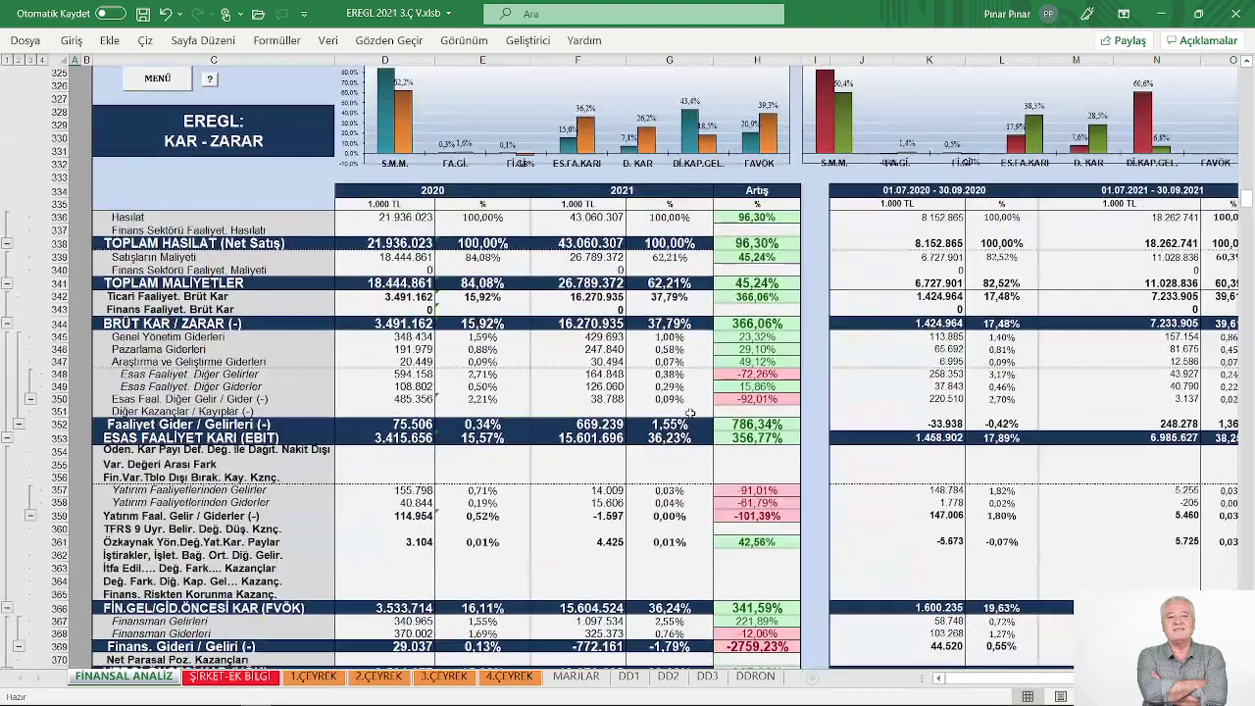
pyautogui.scroll(4, 686, 417)
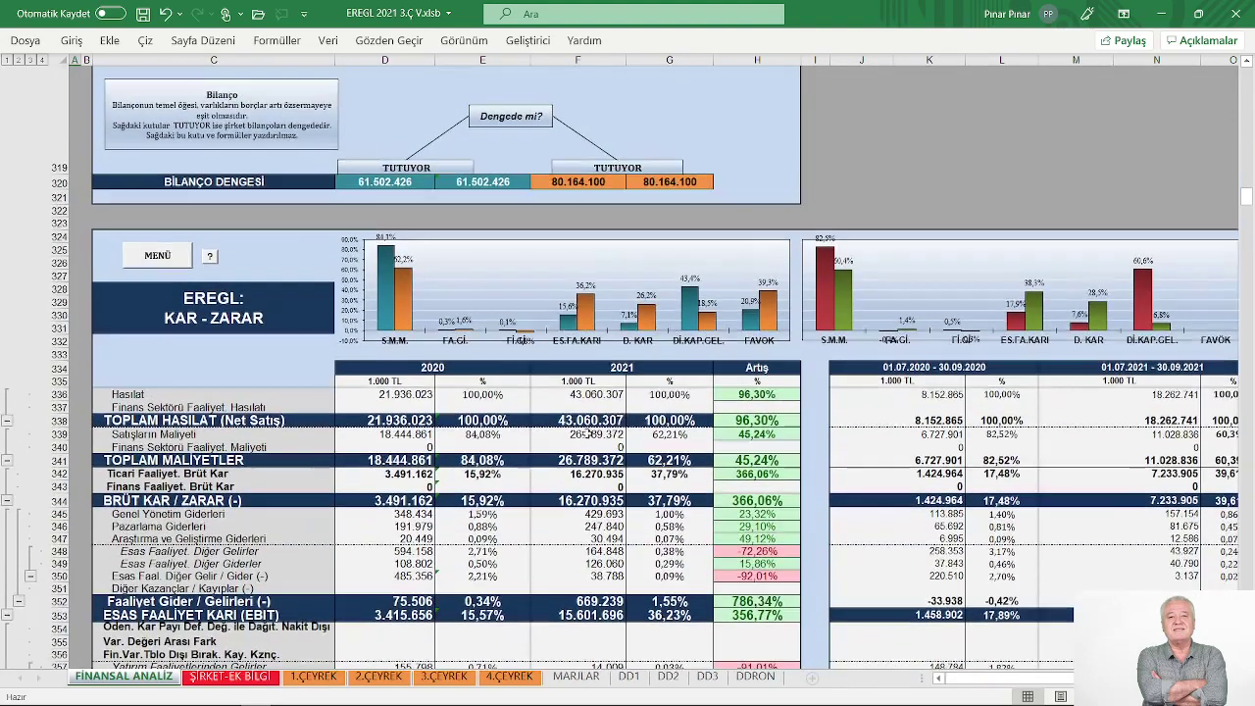
pyautogui.scroll(-1, 579, 432)
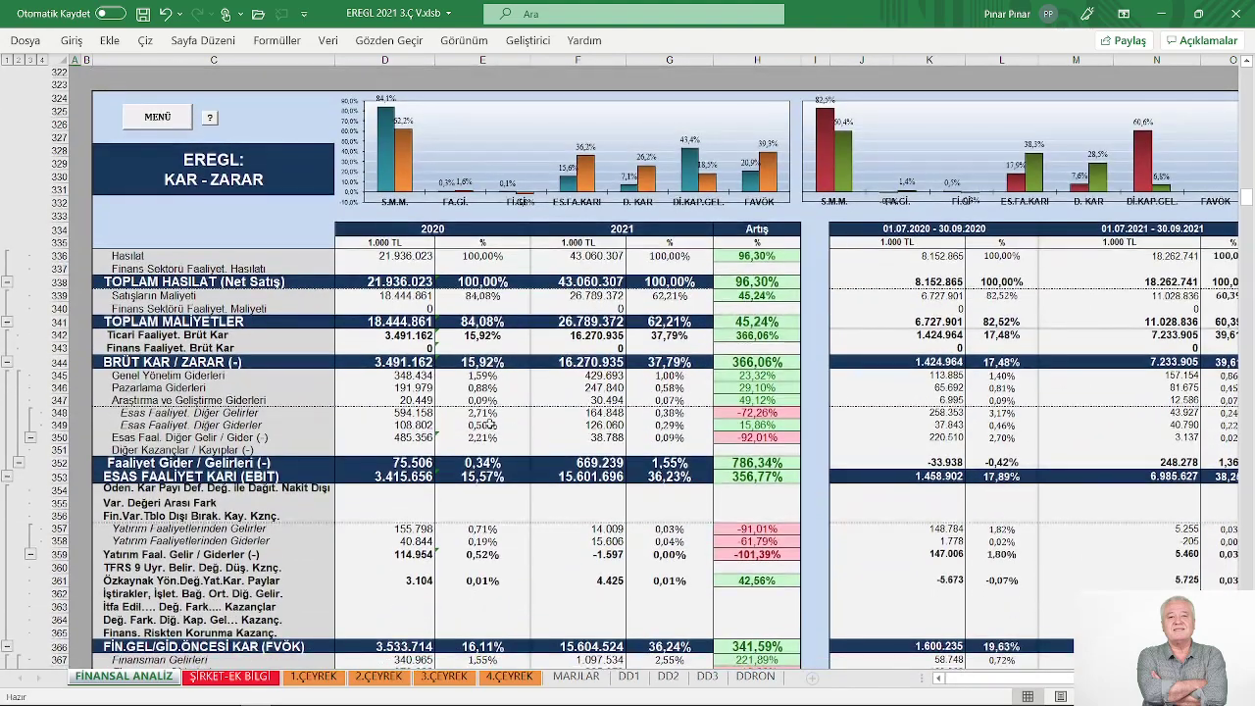
pyautogui.scroll(1, 448, 408)
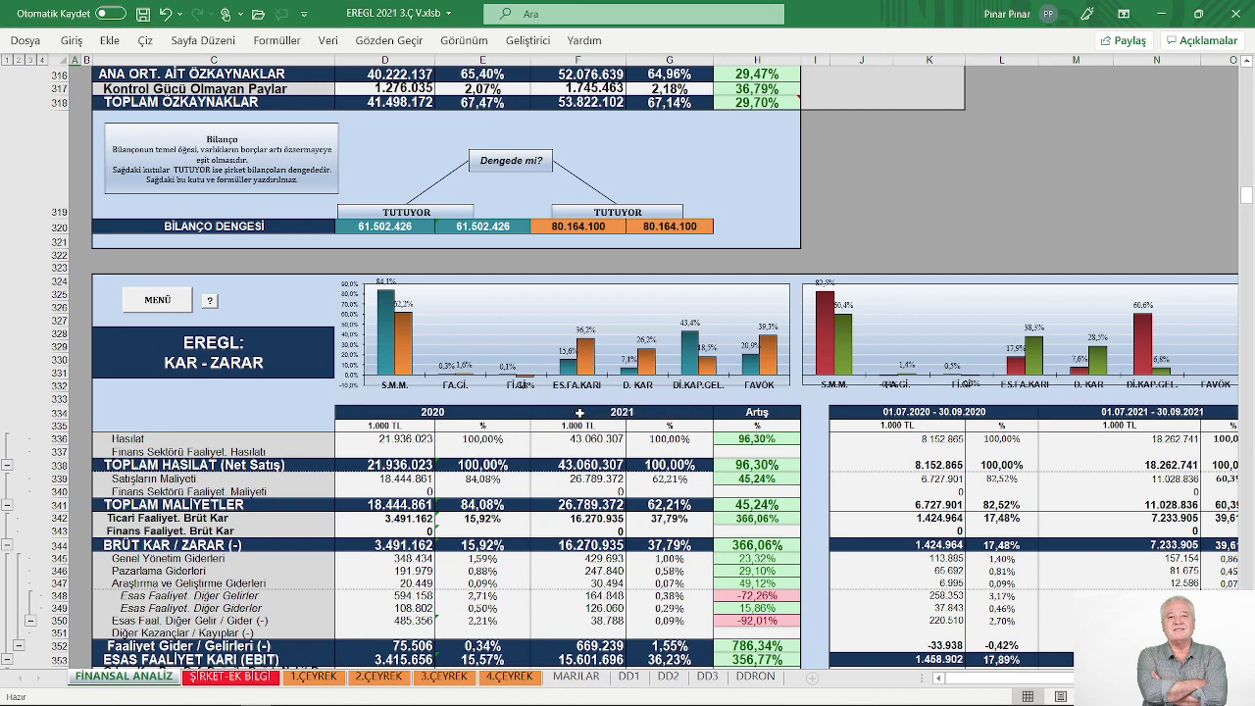
pyautogui.scroll(-1, 579, 413)
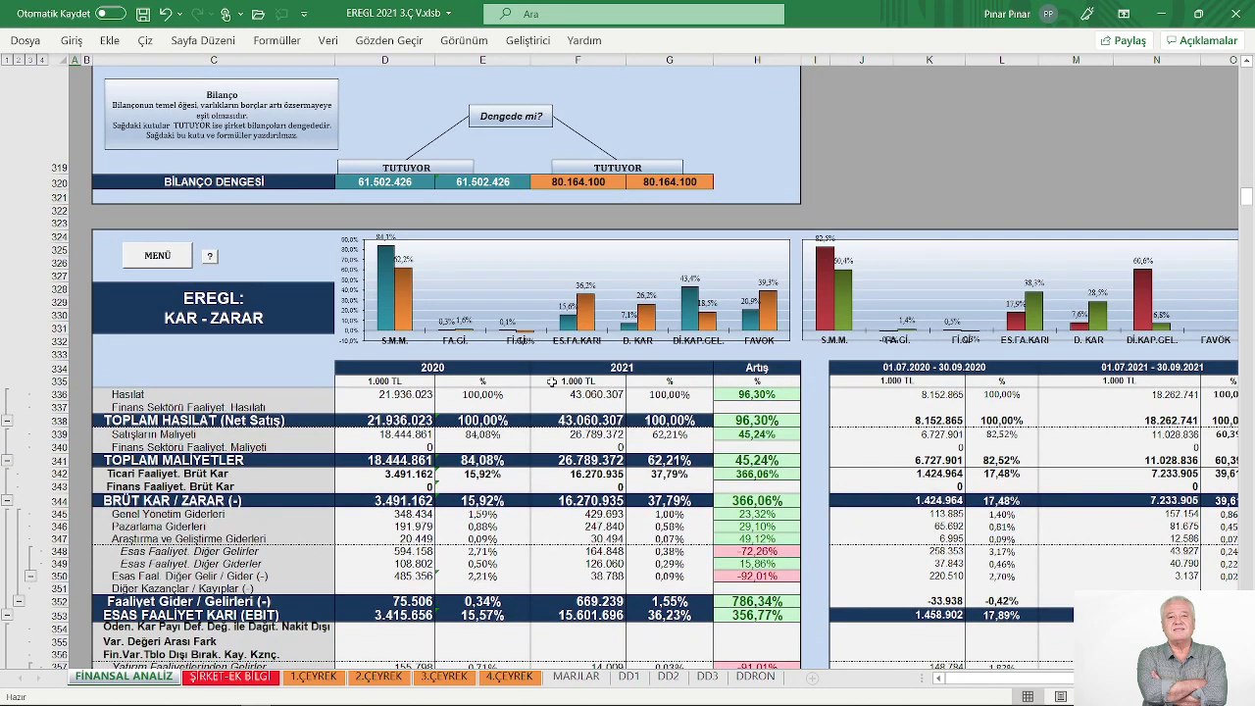
pyautogui.scroll(-1, 552, 383)
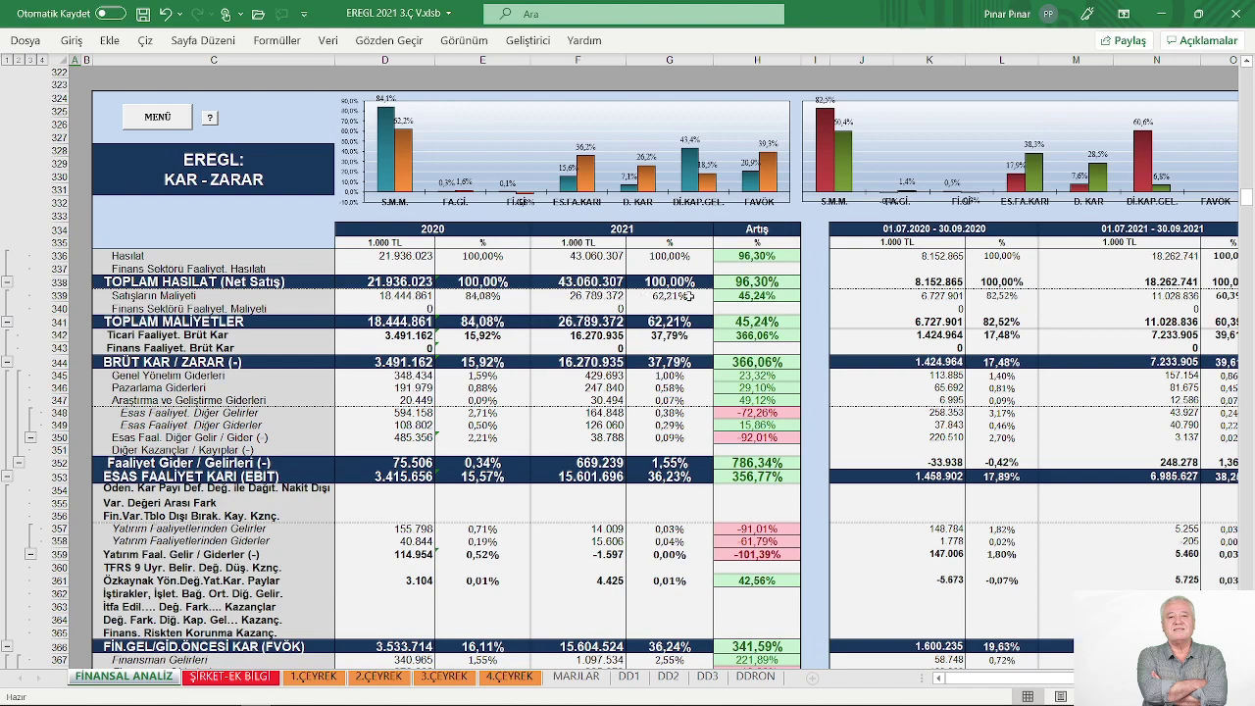
pyautogui.scroll(-7, 681, 323)
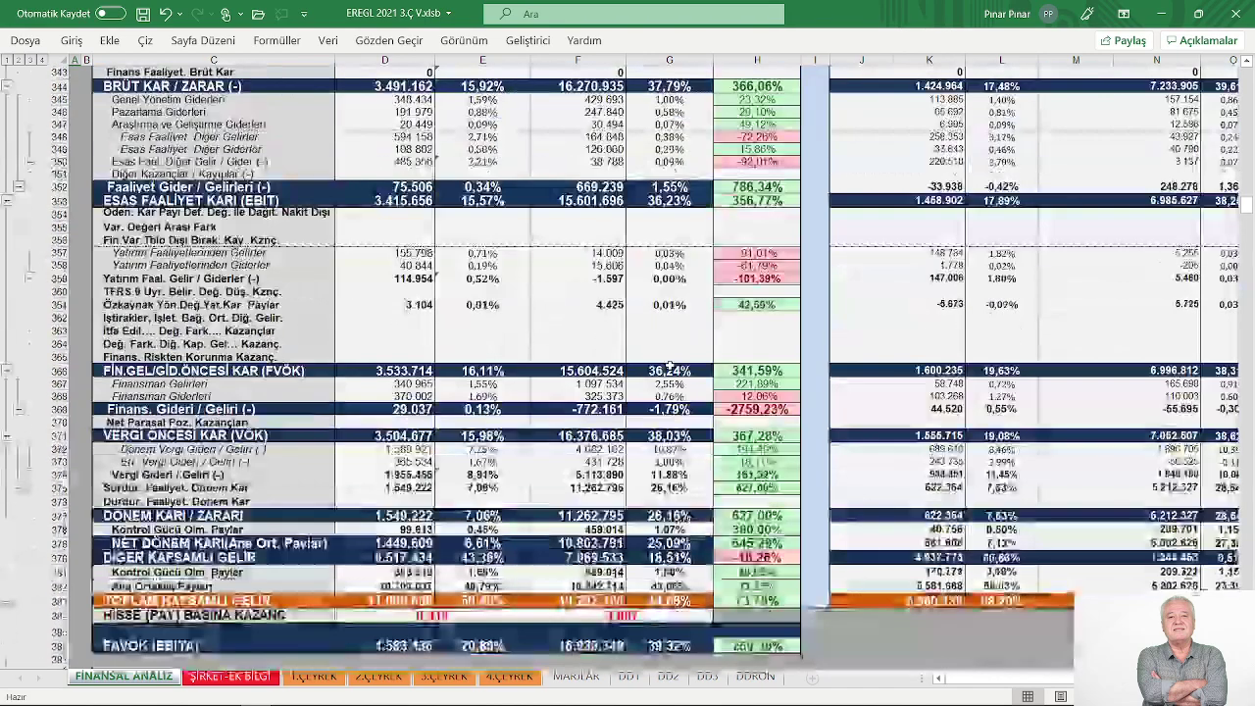
pyautogui.scroll(-9, 670, 367)
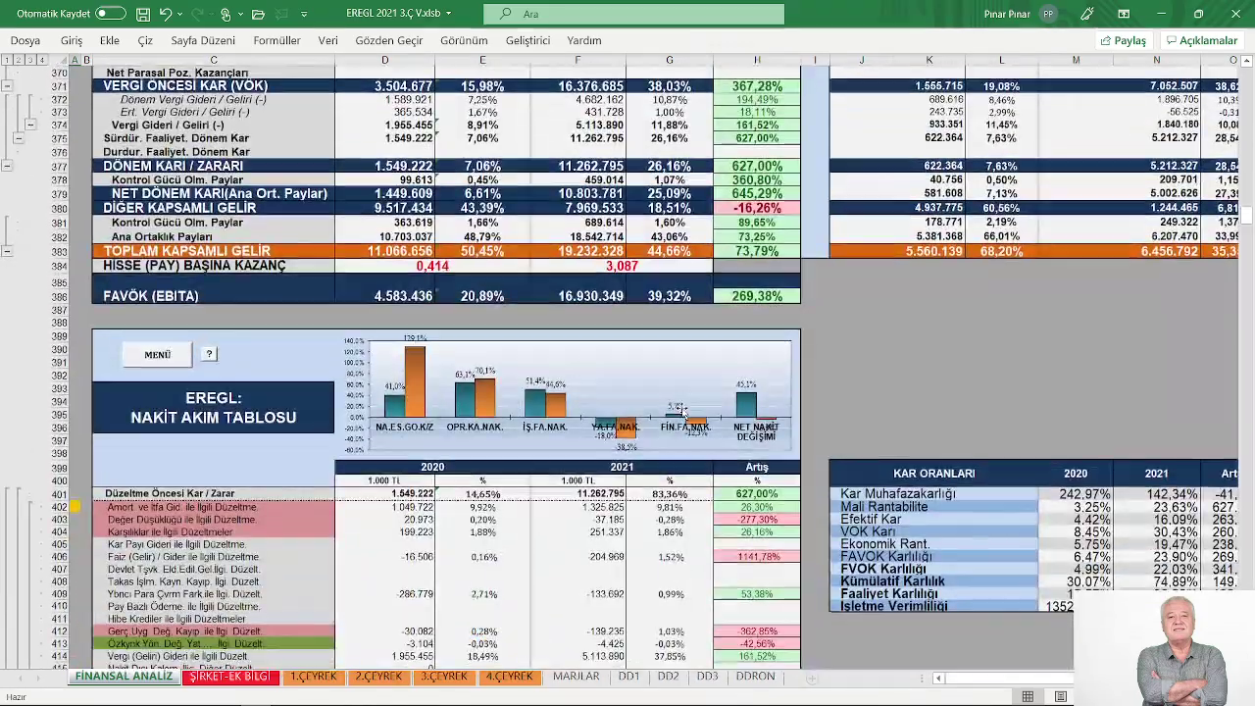
# Examine the 2020 and 2021 profitability ratios and their changes in the KAR ORANLARI table beside the cash flow table
pyautogui.scroll(-4, 682, 410)
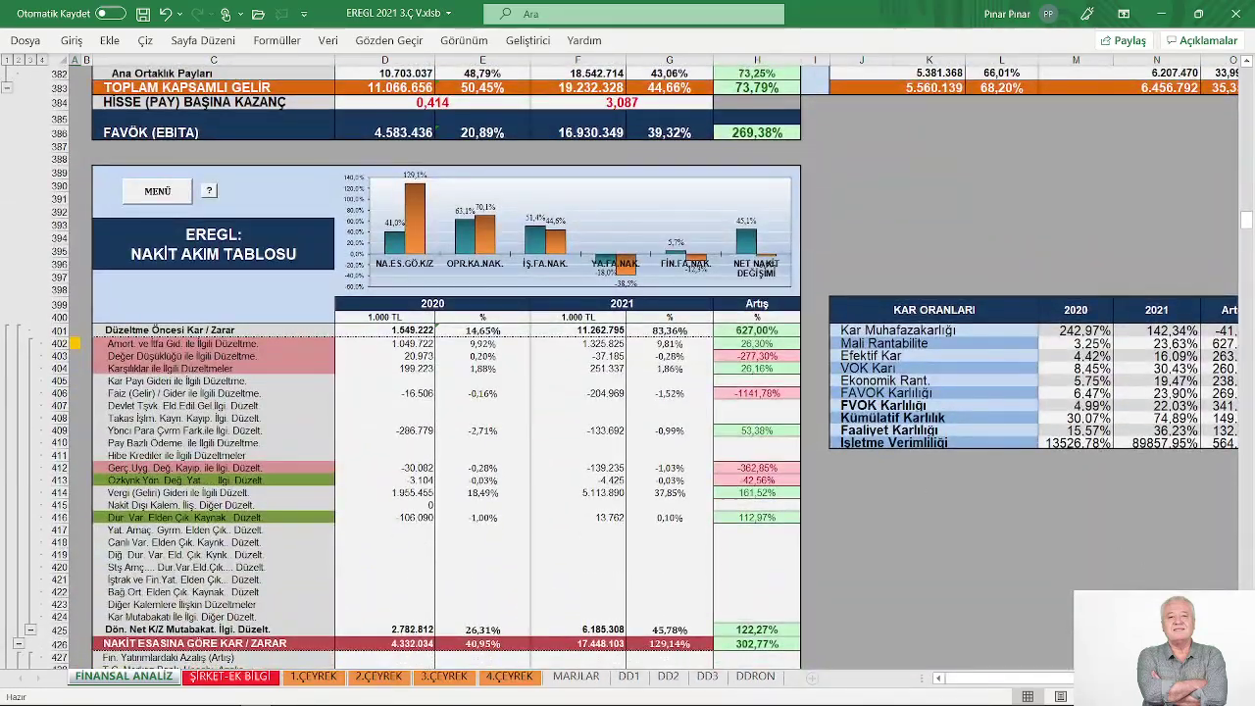
pyautogui.hscroll(3, 654, 353)
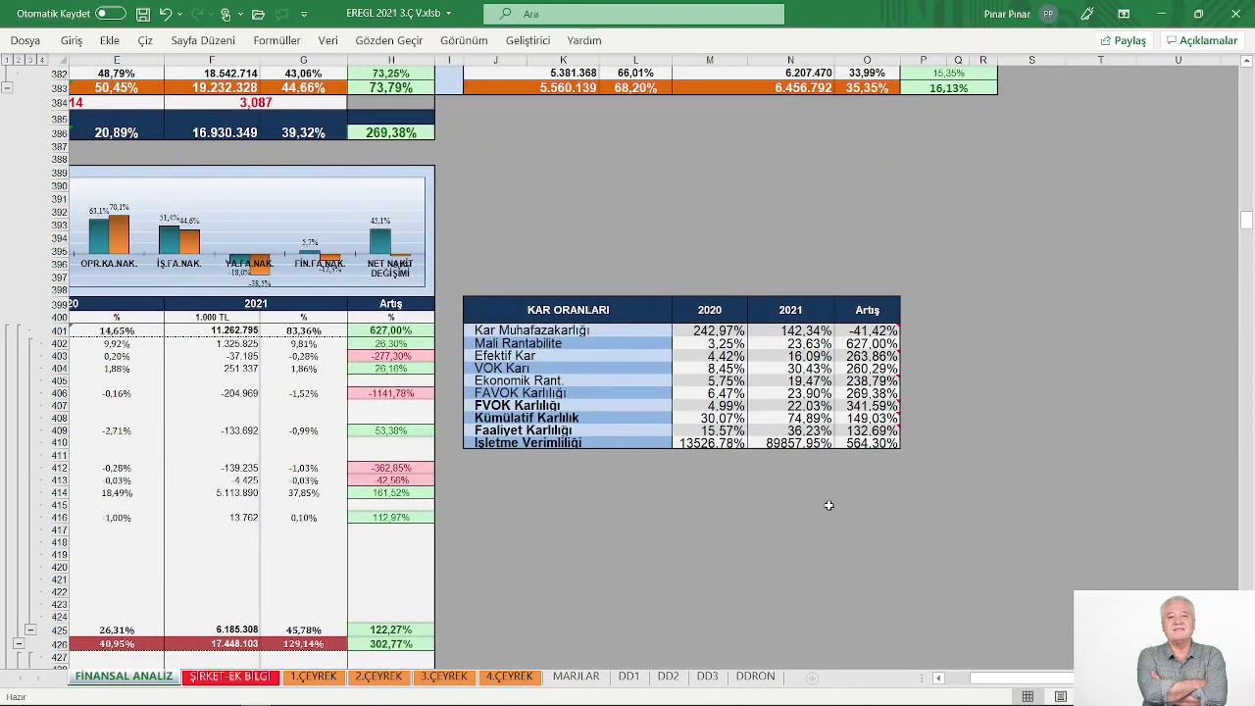
pyautogui.scroll(-2, 824, 502)
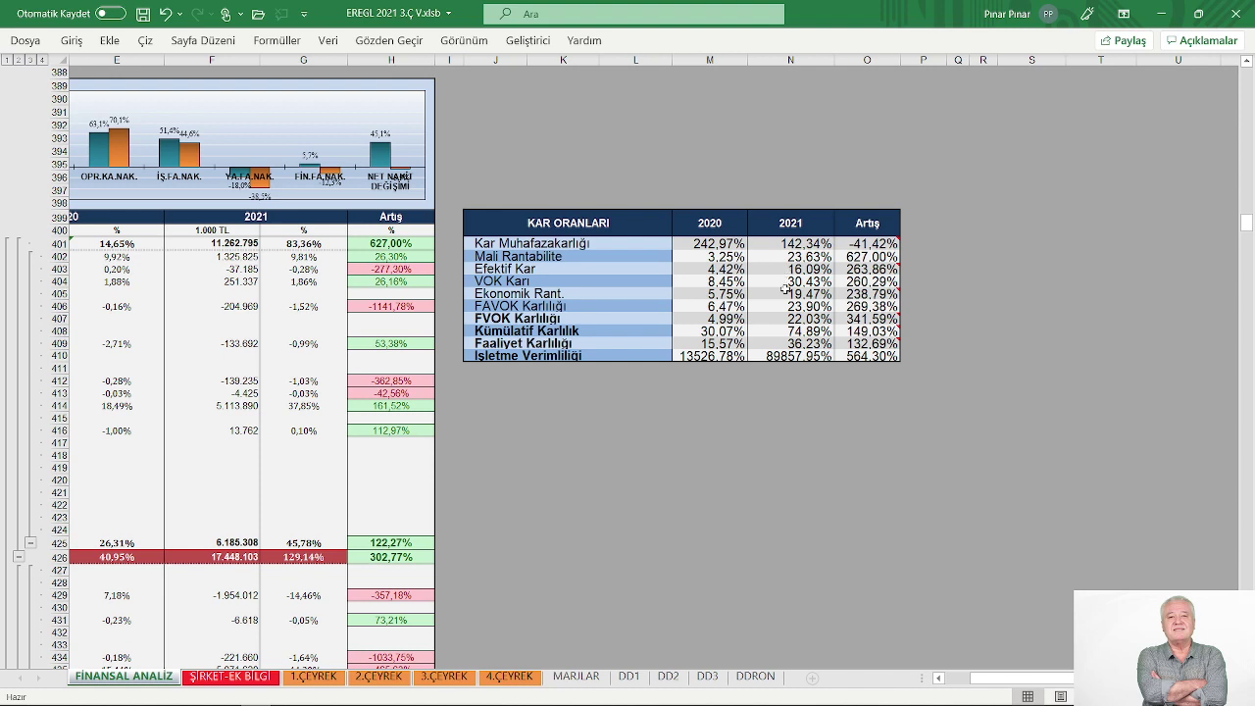
pyautogui.moveTo(859, 266)
pyautogui.moveTo(851, 300)
pyautogui.moveTo(861, 338)
# Open the evaluation linked to the NAKİT AKIM TABLOSU and read the NAKİT (PARA) AKIM DEĞERLEME comments
pyautogui.hscroll(-5, 949, 681)
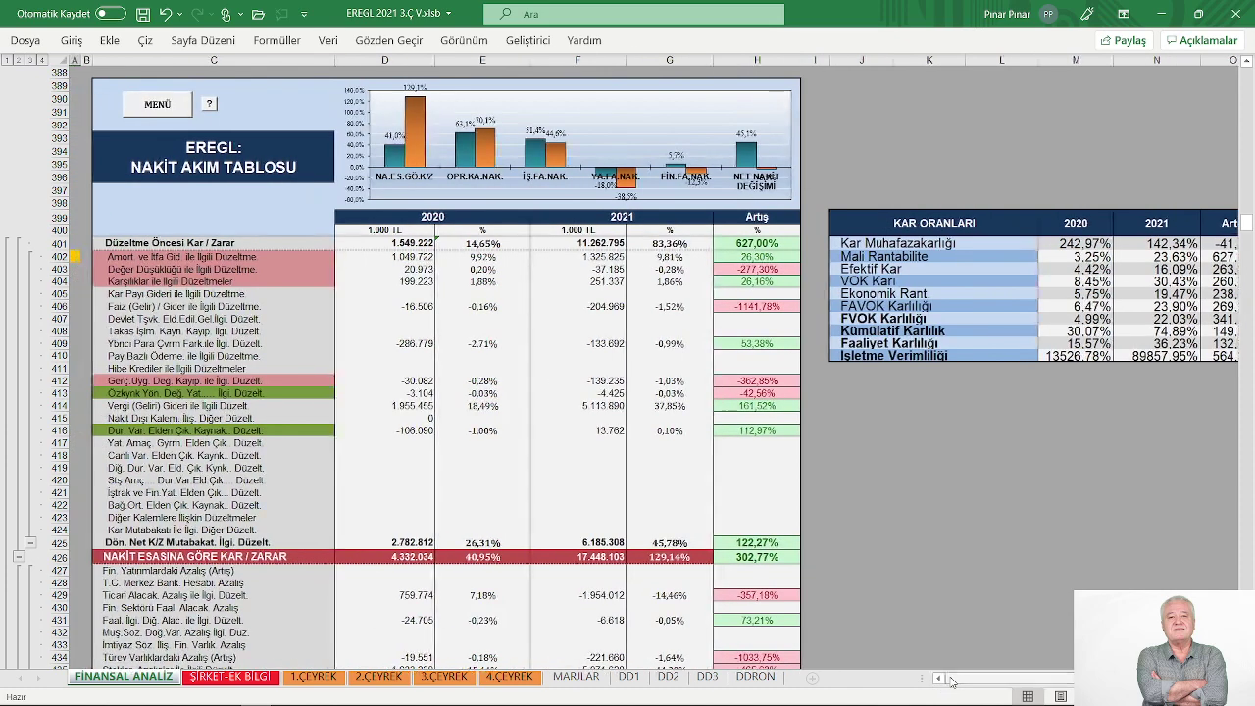
pyautogui.click(209, 104)
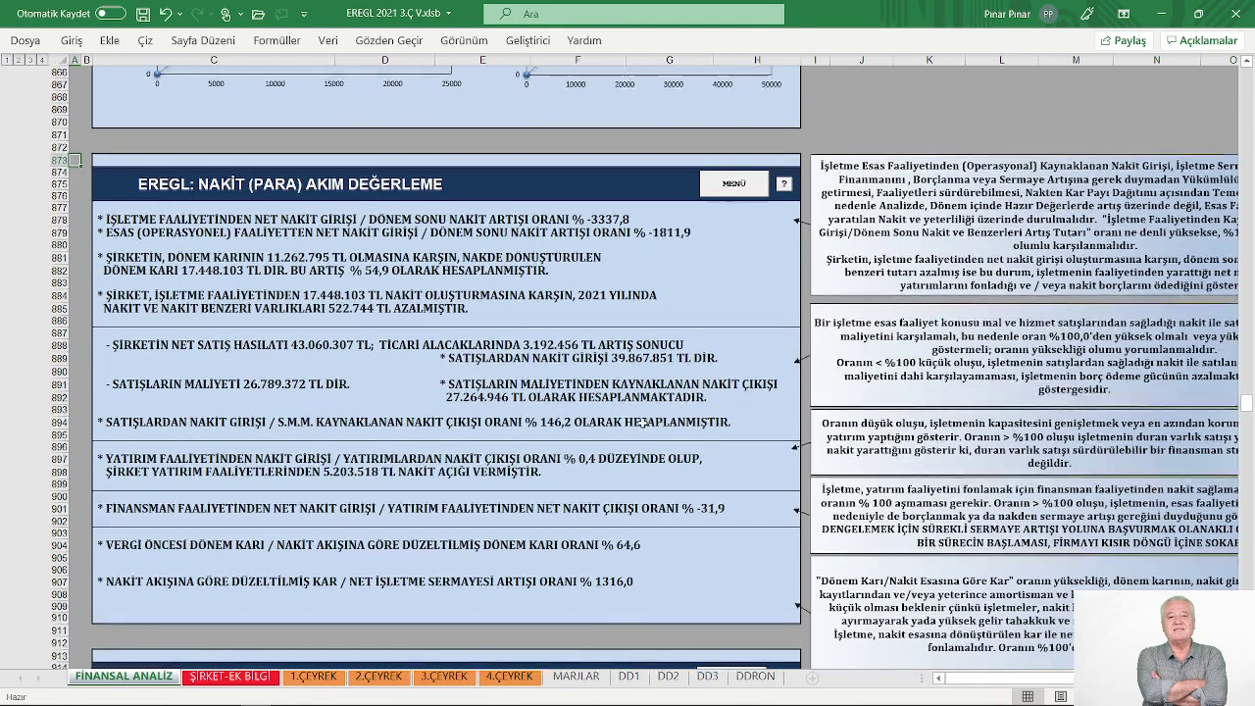
pyautogui.scroll(-2, 642, 421)
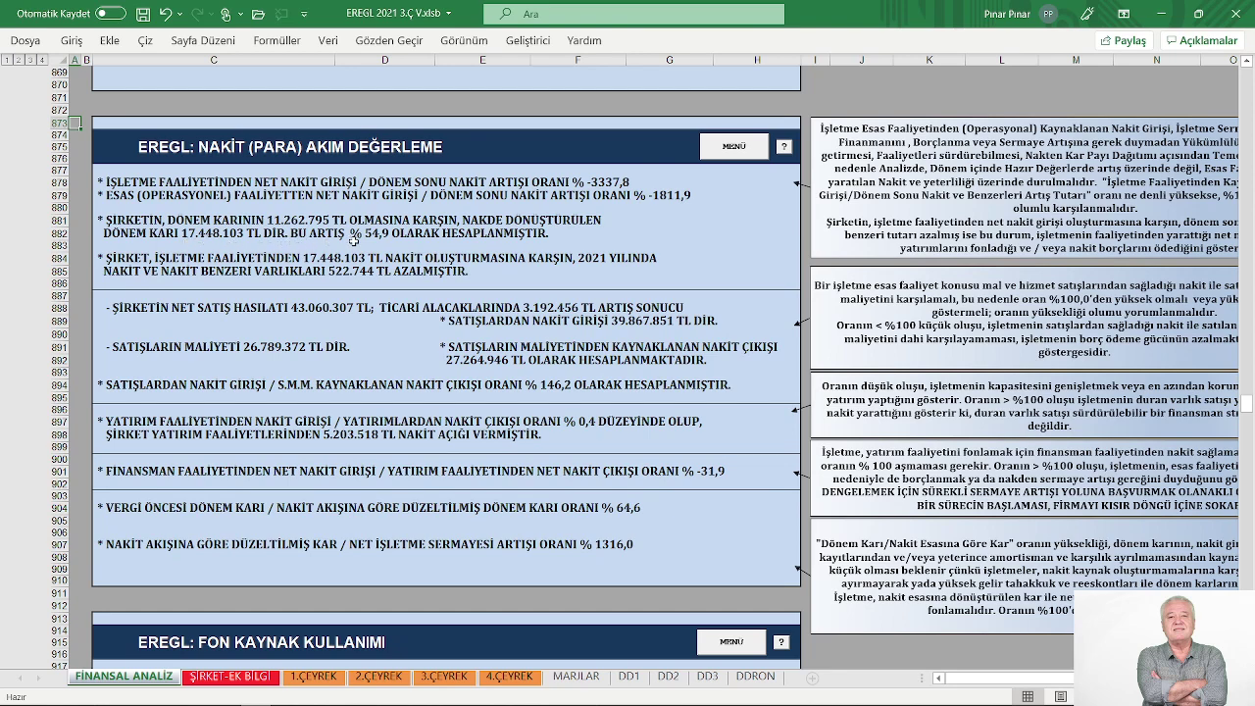
# Read the NAKİT (PARA) AKIM DEĞERLEME comments from operating cash inflow down to the NET İŞLETME SERMAYESİ ARTIŞI ratio
pyautogui.scroll(-2, 440, 241)
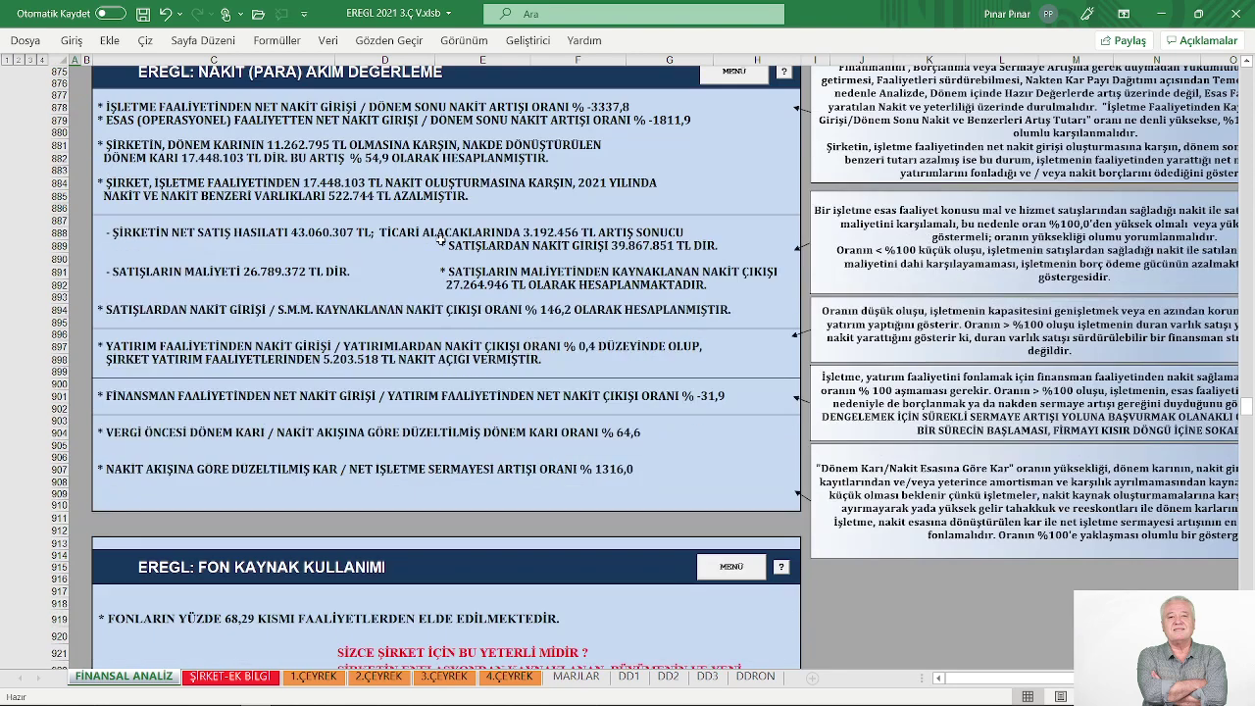
pyautogui.scroll(-1, 440, 242)
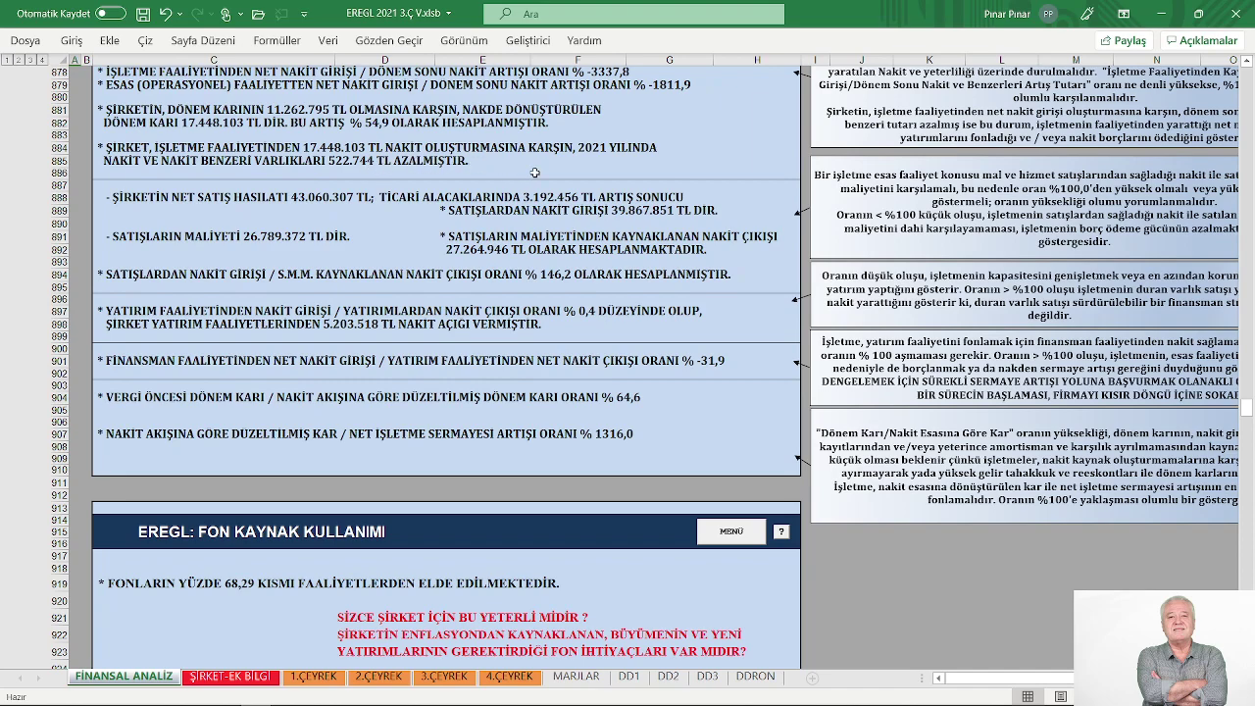
pyautogui.scroll(-1, 534, 173)
pyautogui.scroll(-2, 495, 187)
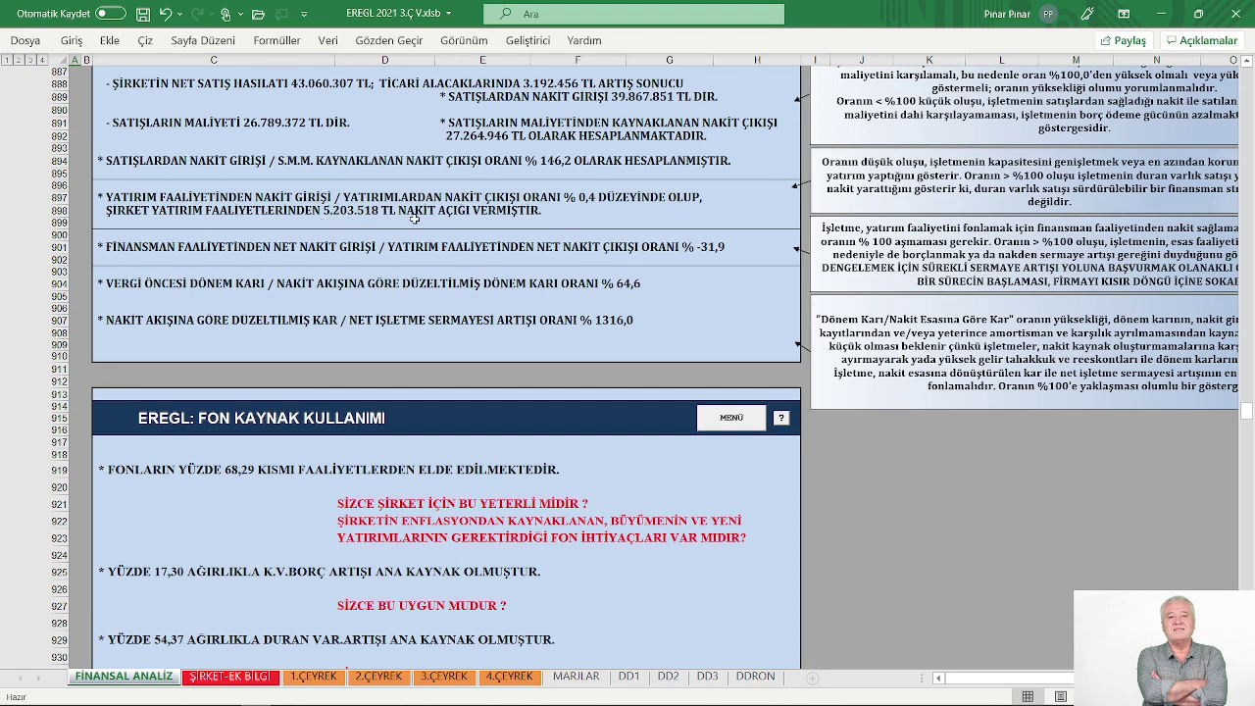
pyautogui.scroll(-1, 456, 218)
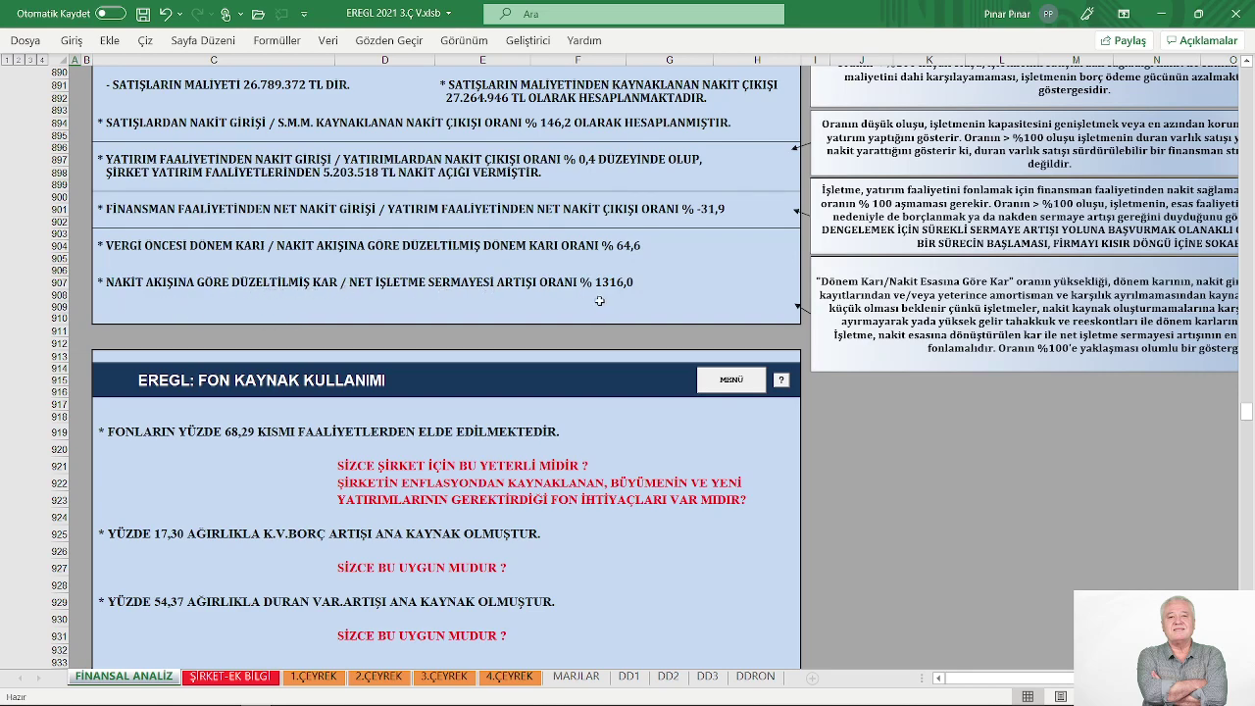
# Read the FON KAYNAK KULLANIMI evaluation comments and return to the main menu
pyautogui.scroll(-5, 599, 301)
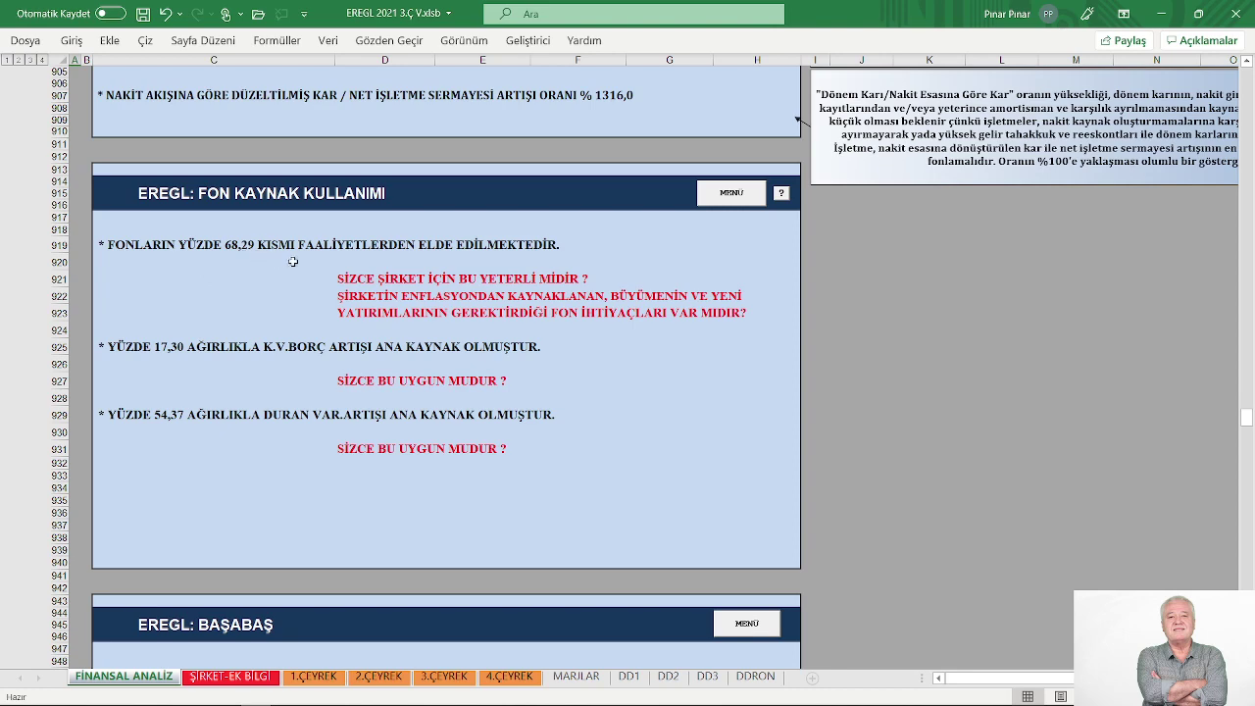
pyautogui.scroll(-1, 292, 261)
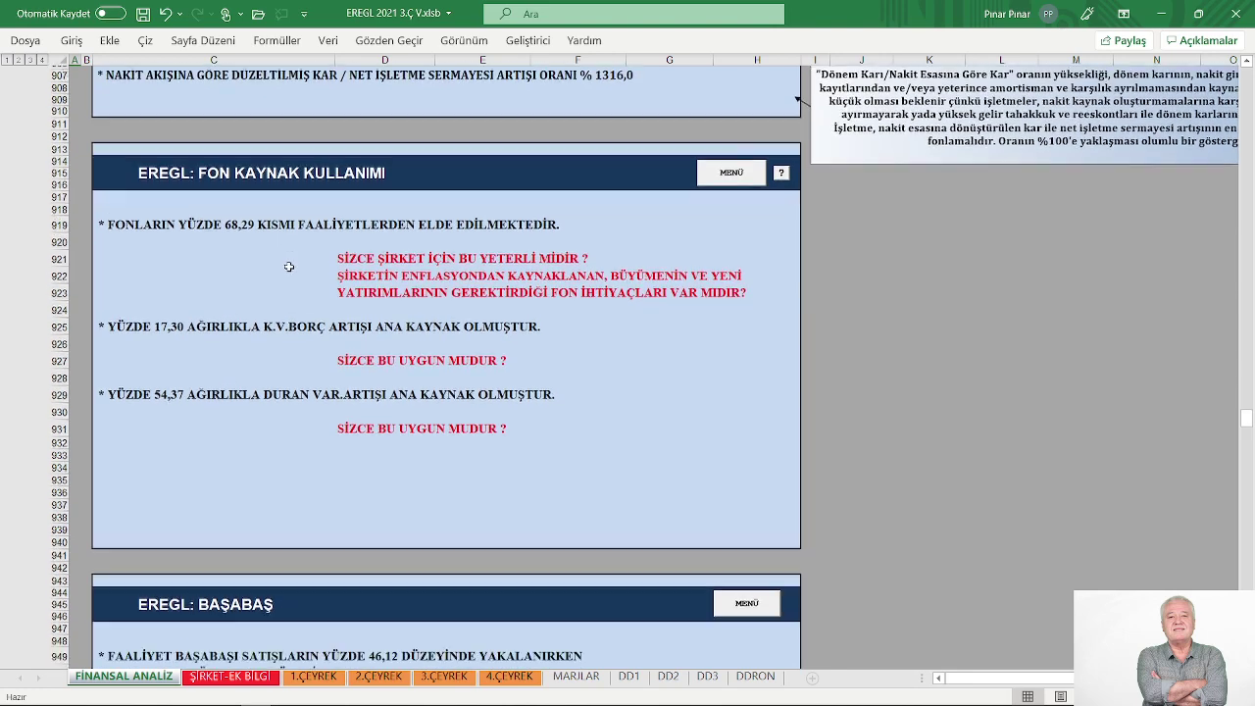
pyautogui.scroll(-1, 288, 266)
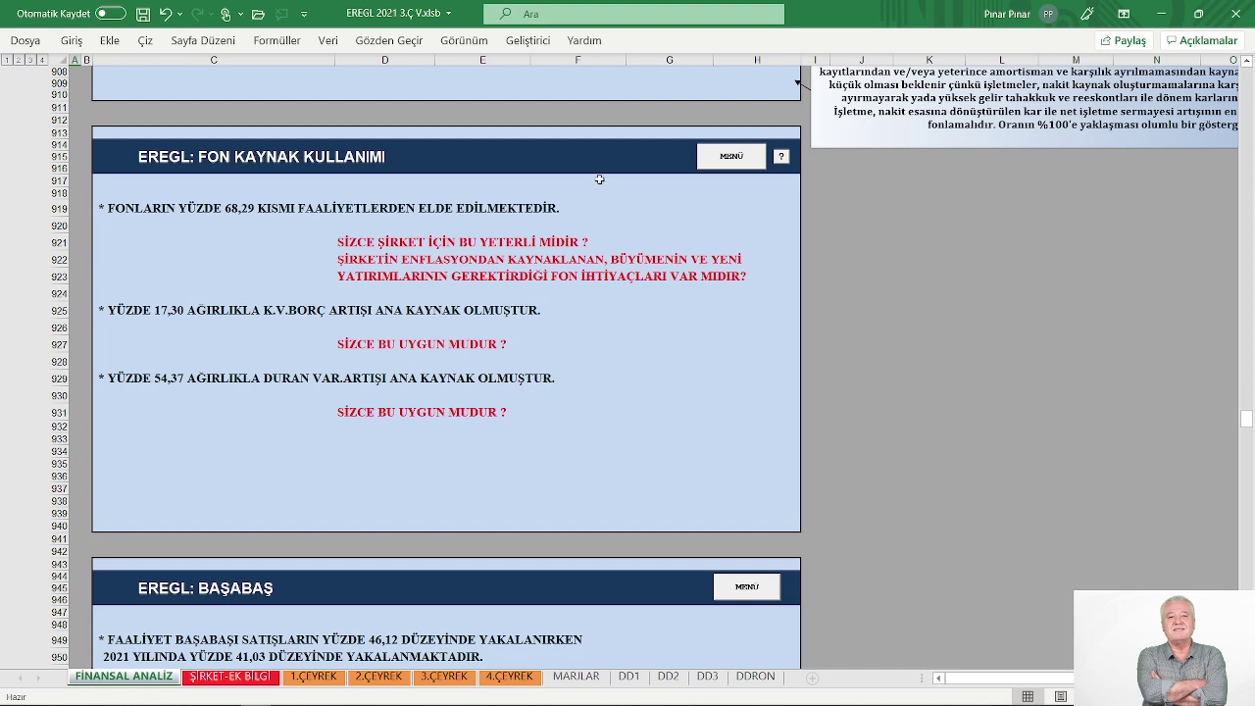
pyautogui.click(731, 157)
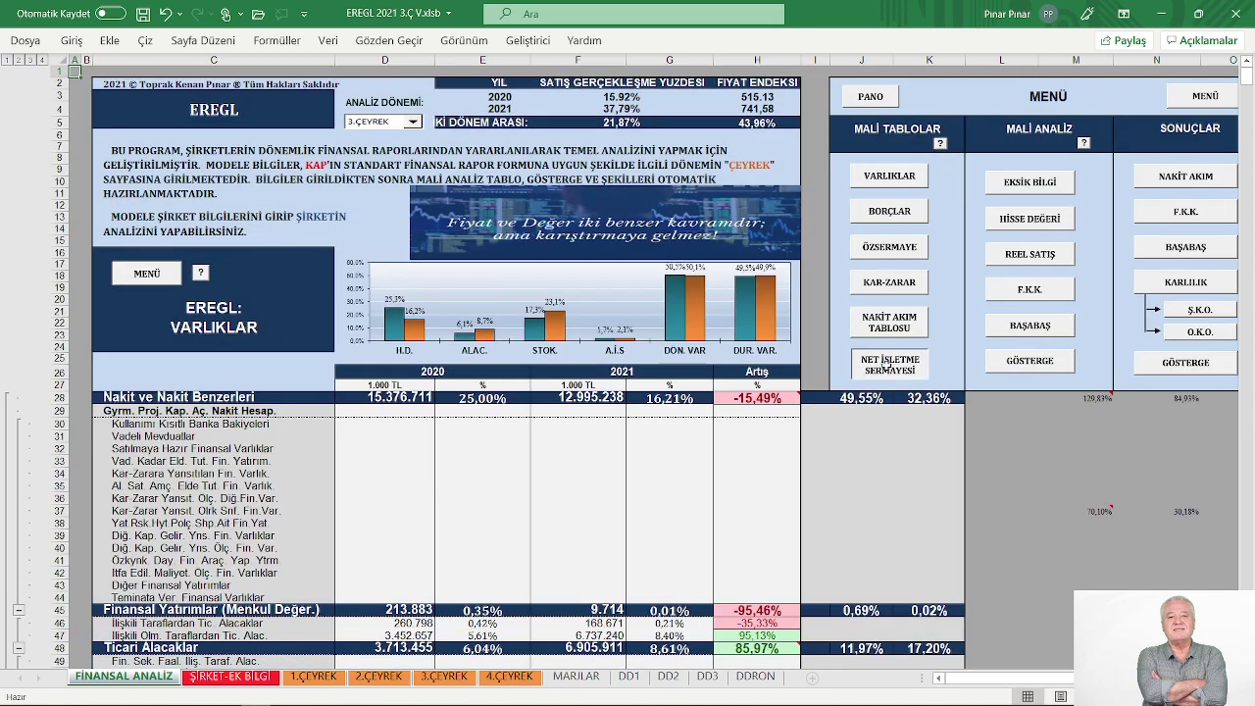
# Open the NET İŞLETME SERMAYESİ table, review its 2021 sources and uses, and return to the main menu
pyautogui.click(889, 364)
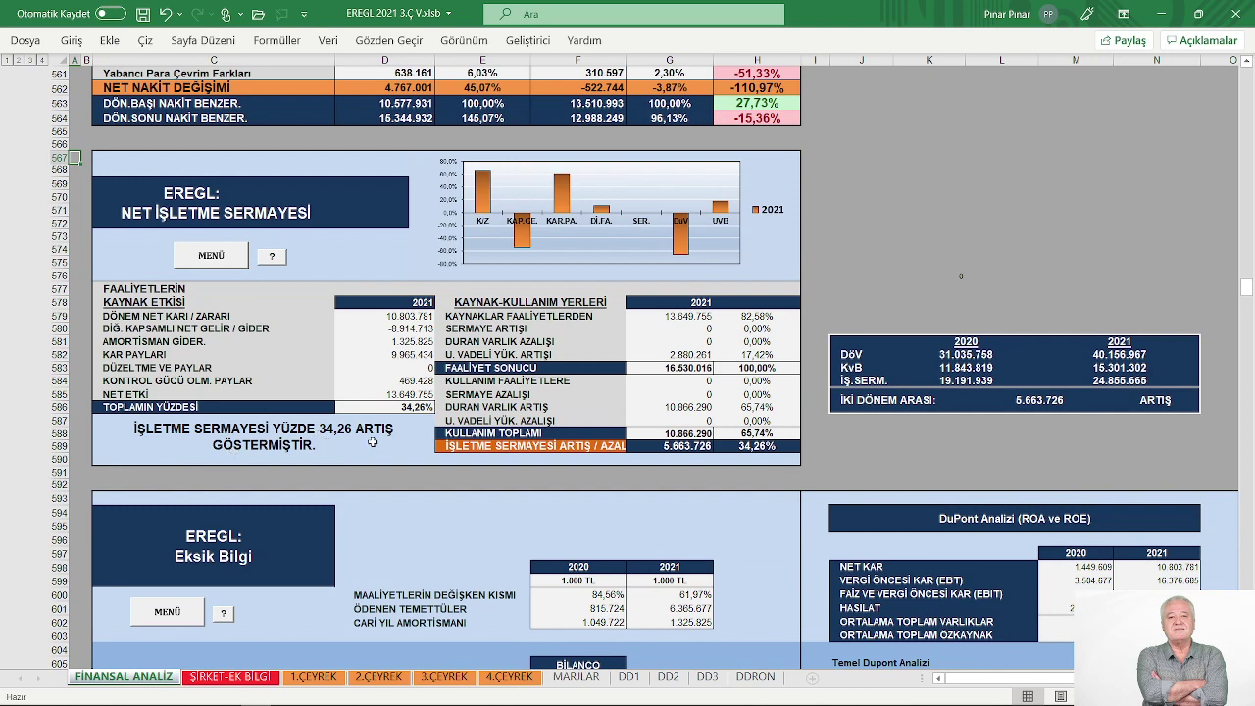
pyautogui.scroll(-1, 372, 442)
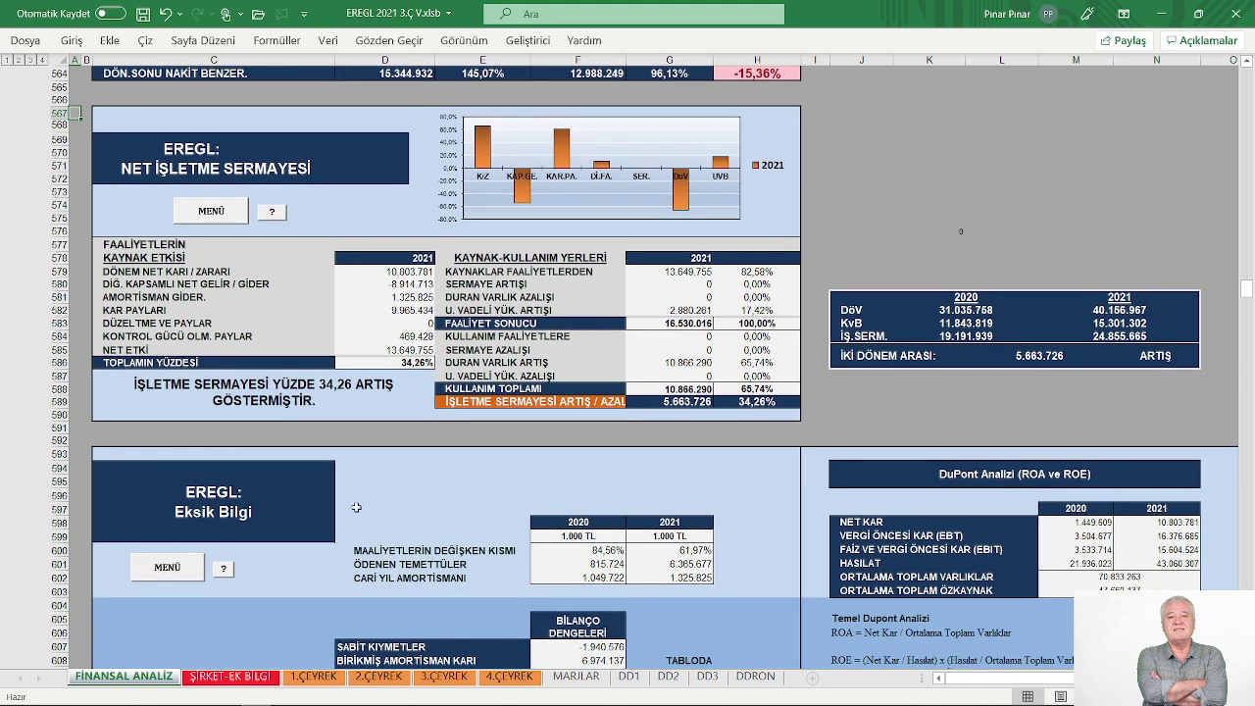
pyautogui.click(167, 569)
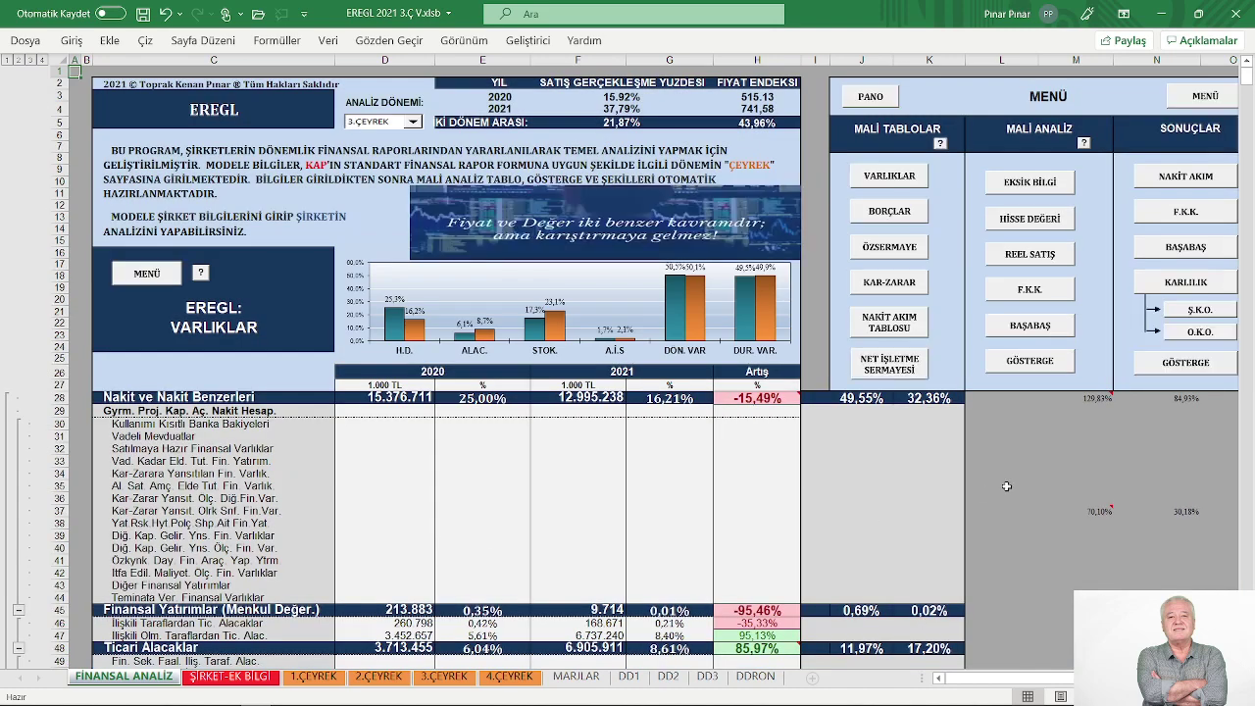
# Open the REEL SATIŞ ARTIŞLARI analysis, compare real sales for 2020 and 2021, and return to the main menu
pyautogui.click(1030, 260)
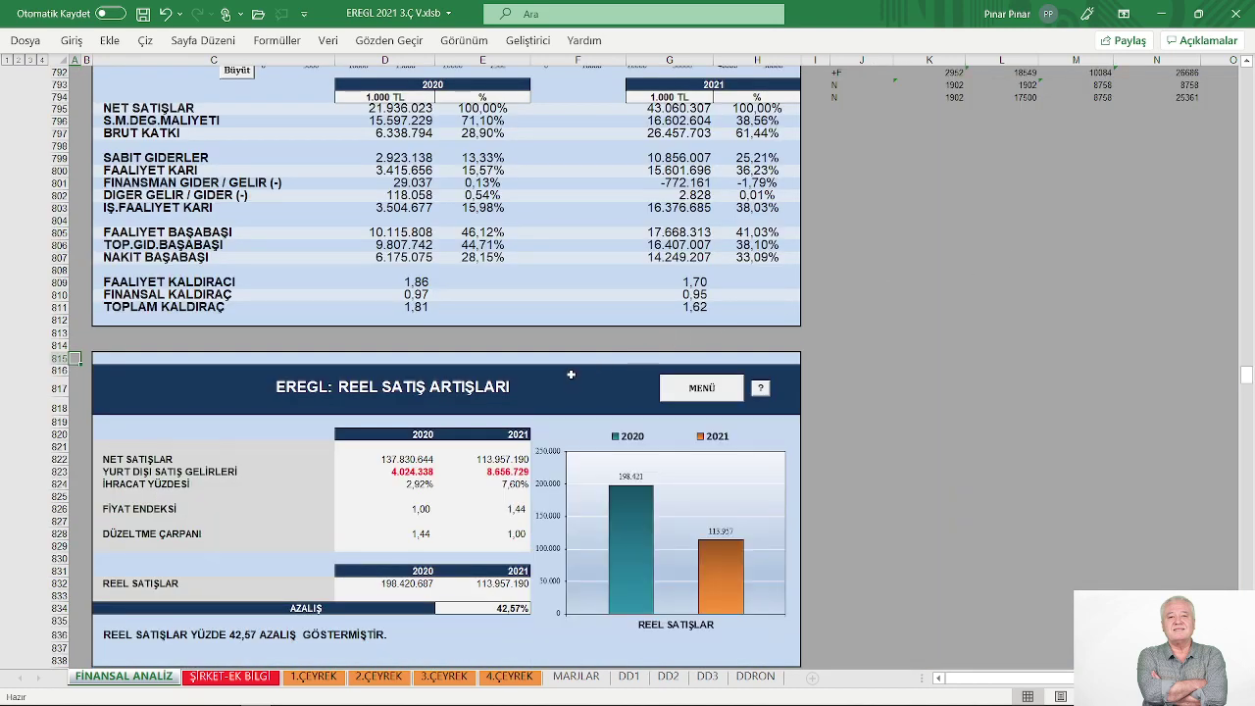
pyautogui.scroll(-4, 476, 389)
pyautogui.scroll(-2, 428, 390)
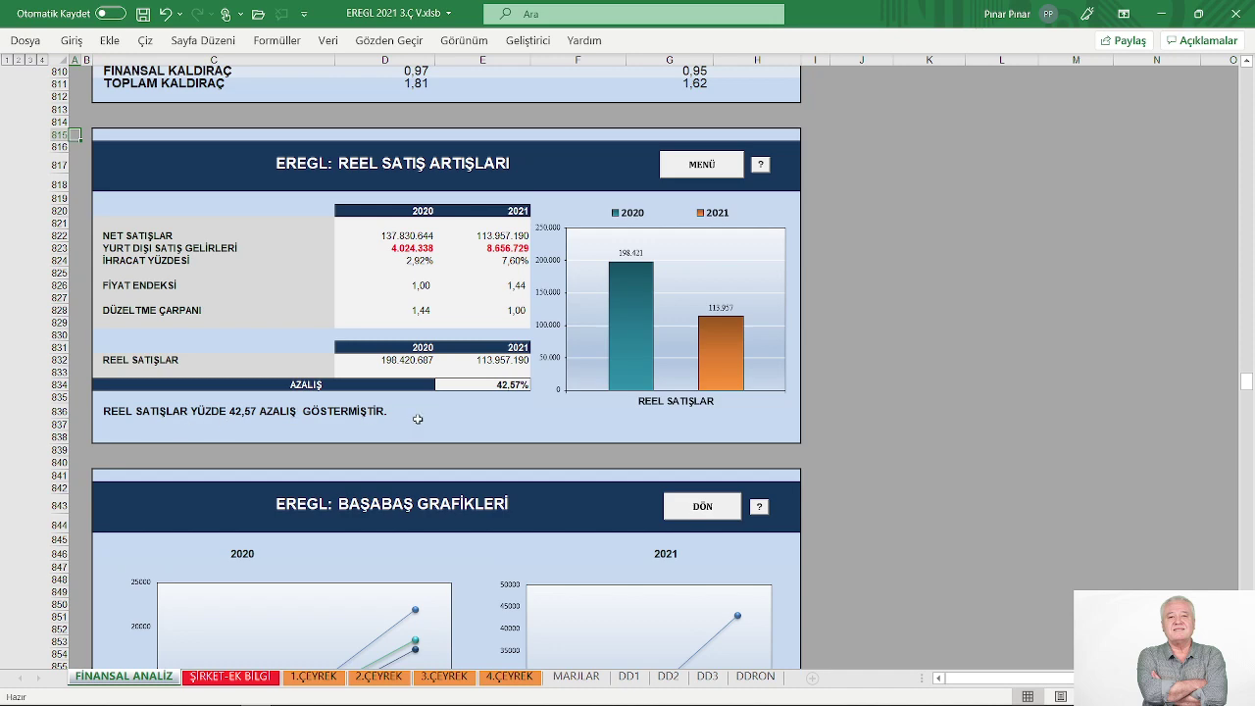
pyautogui.click(691, 177)
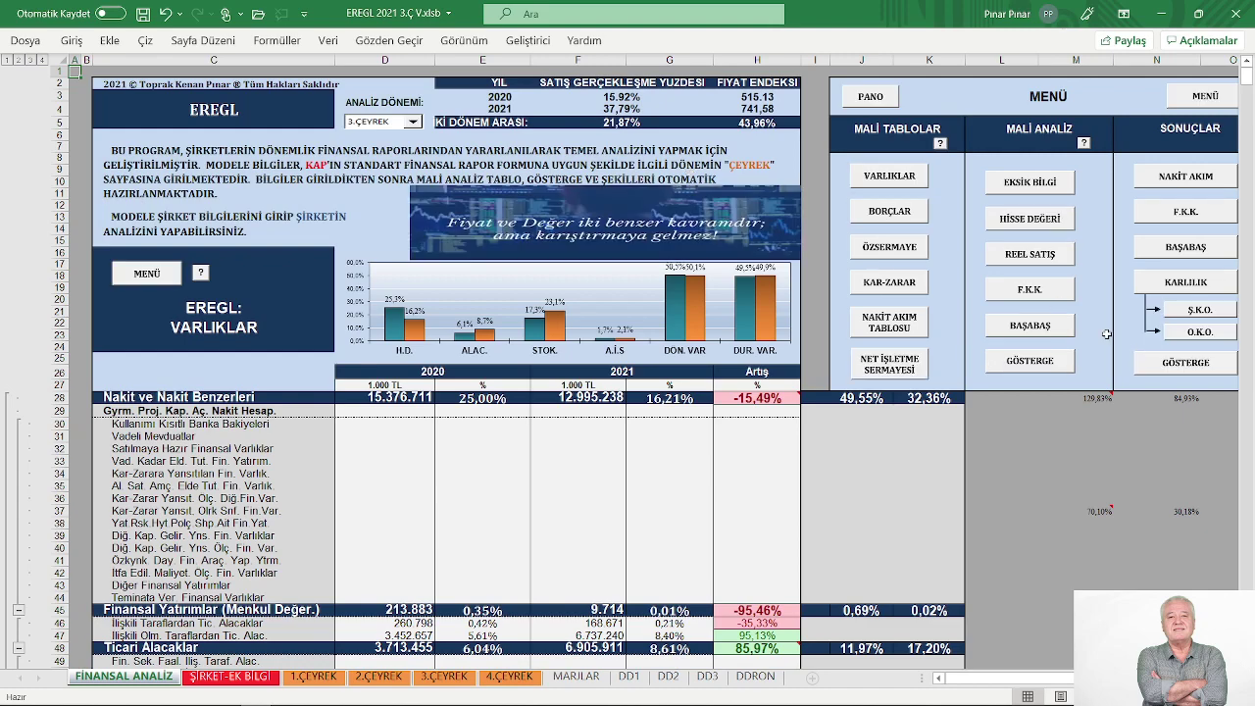
# Open the GÖSTERGELER analysis and examine the 2020 and 2021 LİKİDİTE ORANLARI and FAALİYET ORANLARI
pyautogui.click(1030, 362)
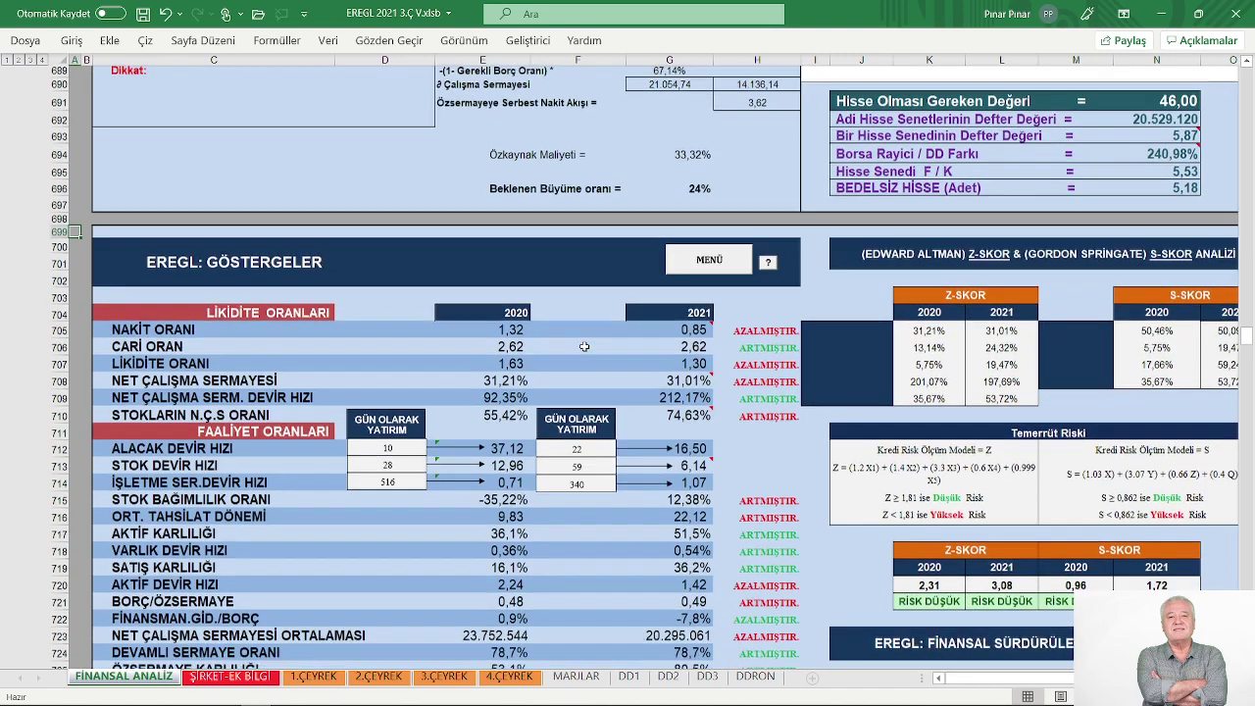
pyautogui.scroll(-3, 503, 342)
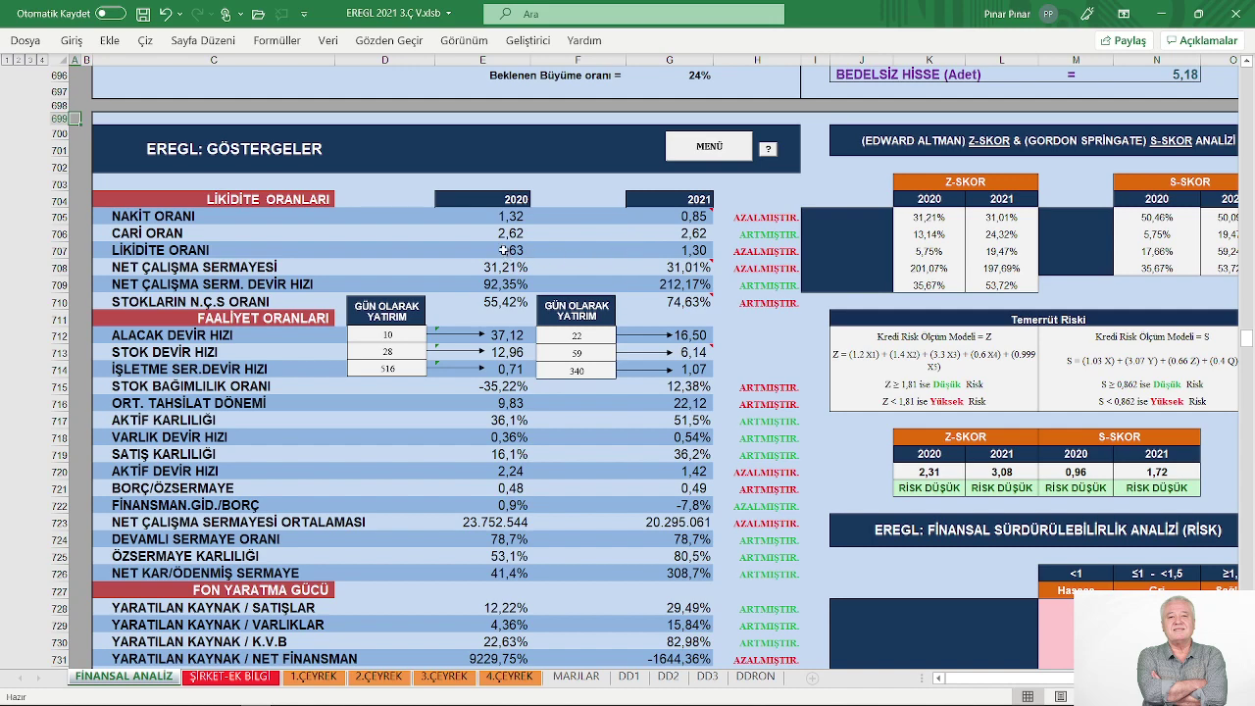
pyautogui.scroll(-3, 515, 252)
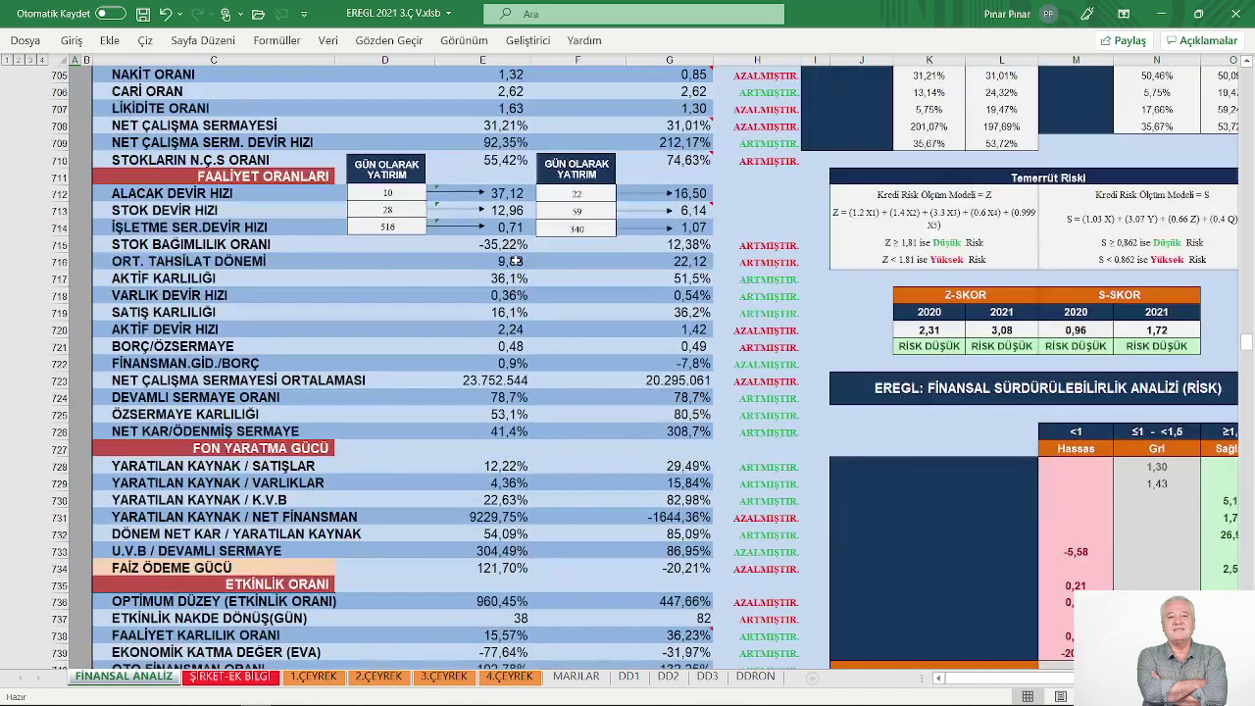
pyautogui.scroll(-1, 514, 260)
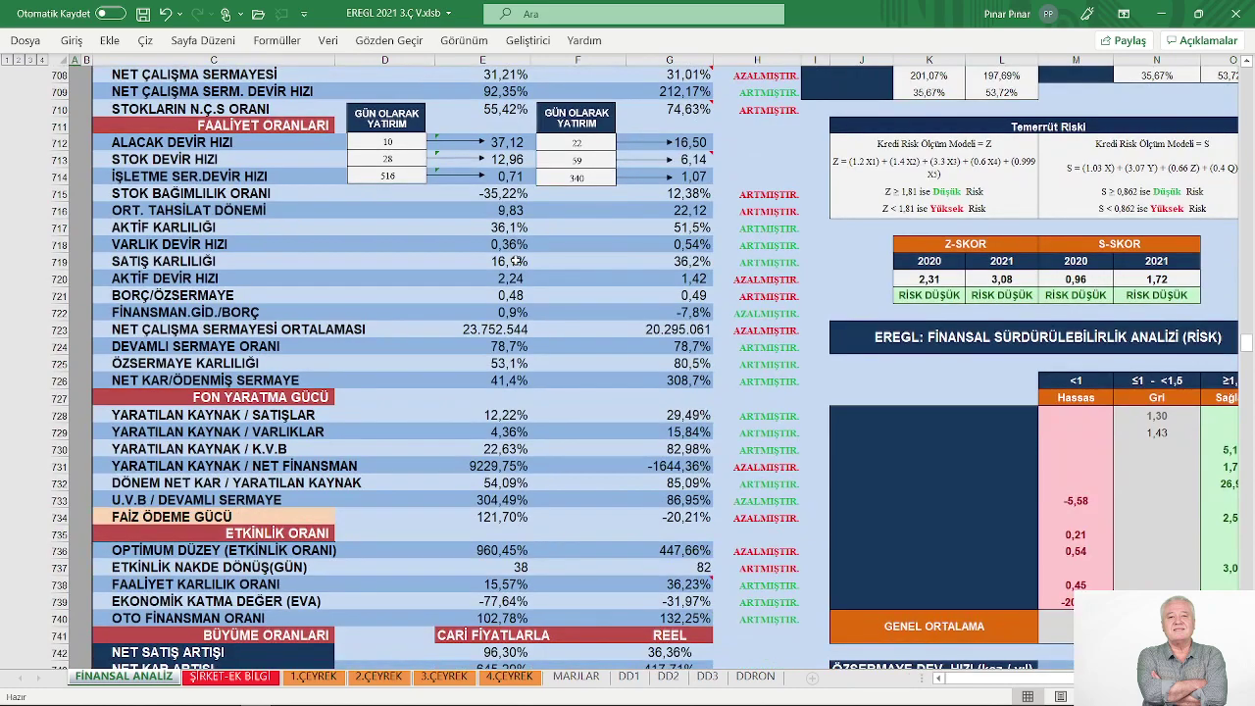
pyautogui.scroll(-1, 510, 261)
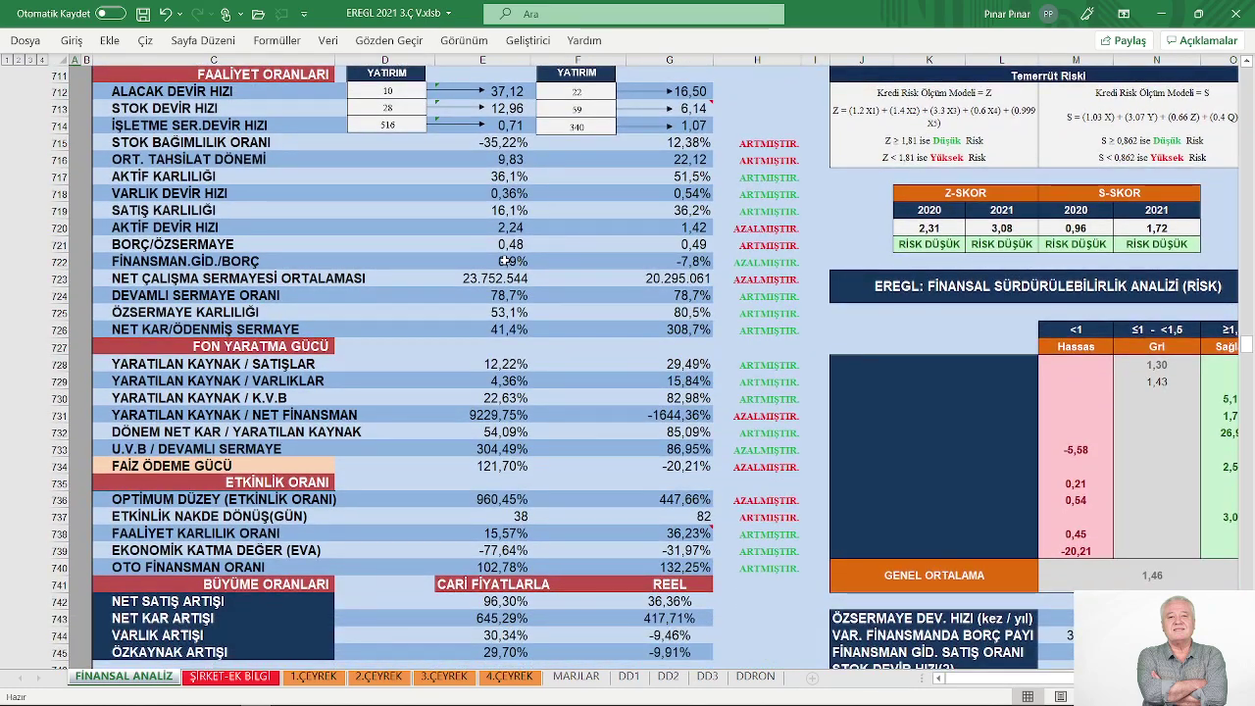
pyautogui.scroll(-2, 505, 261)
pyautogui.scroll(1, 499, 264)
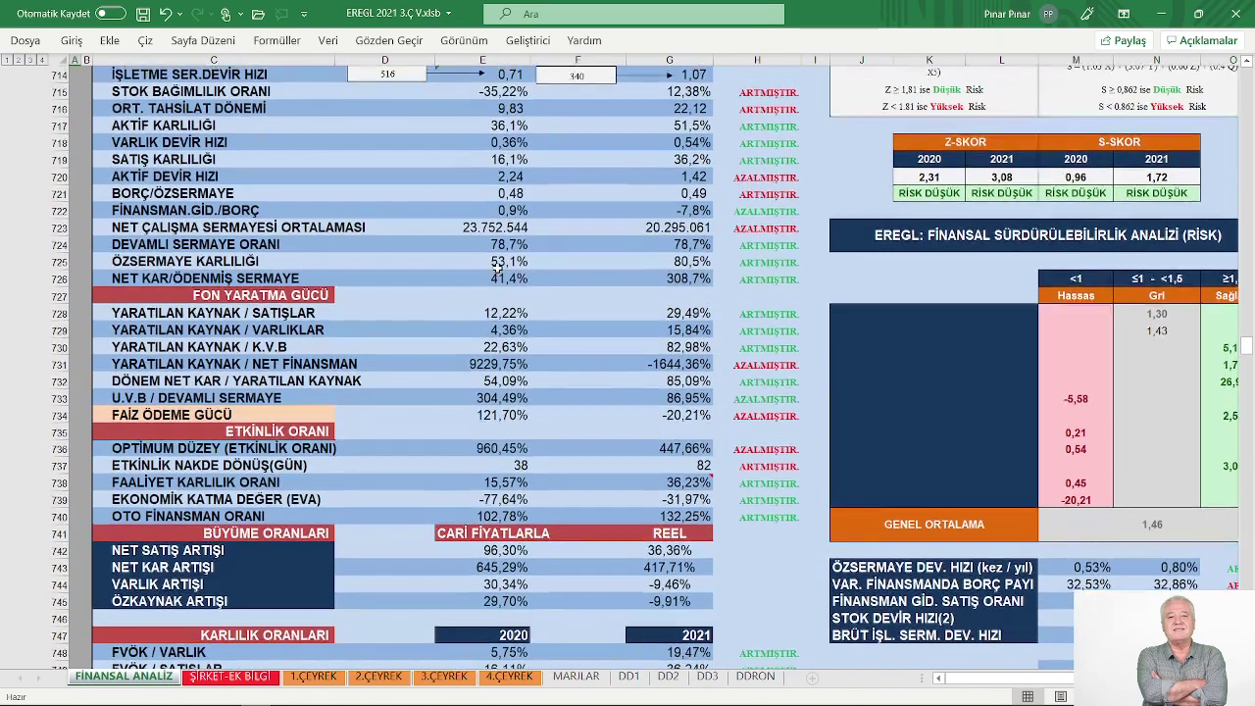
# Review the FON YARATMA GÜCÜ, ETKİNLİK ORANI, BÜYÜME ORANLARI and KARLILIK ORANLARI groups in the indicators table
pyautogui.scroll(-1, 499, 267)
pyautogui.scroll(-2, 485, 271)
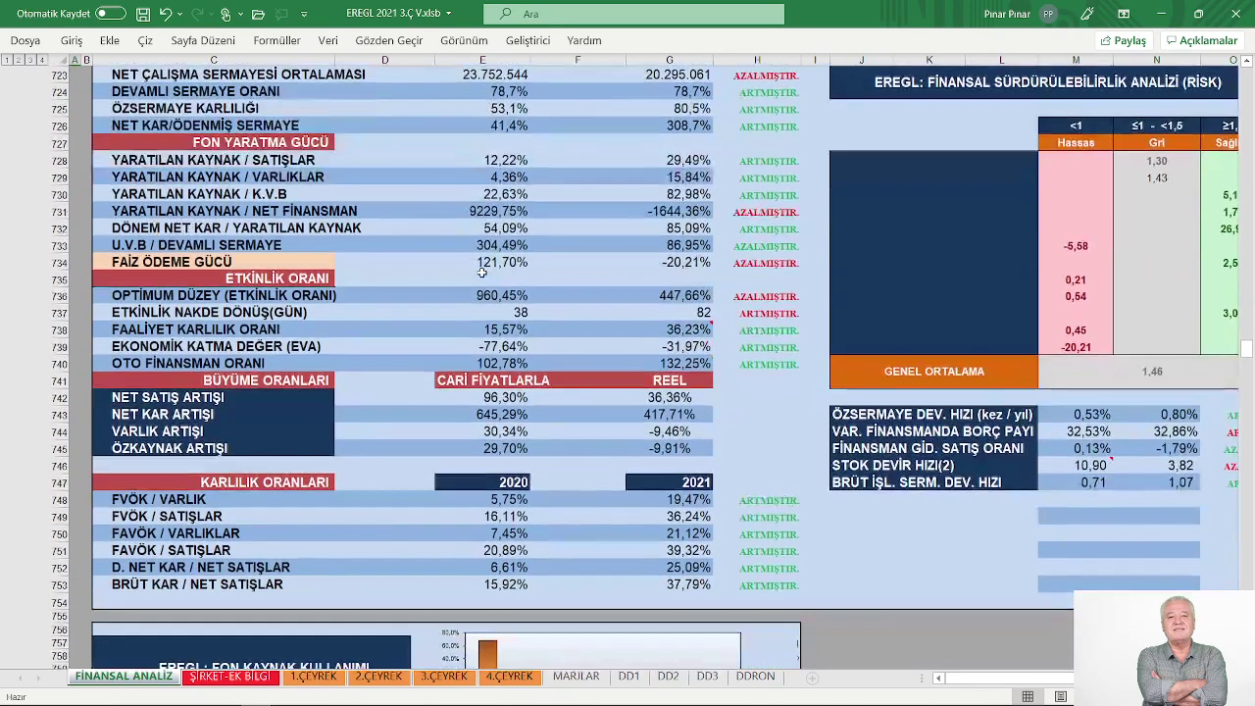
pyautogui.scroll(-1, 482, 273)
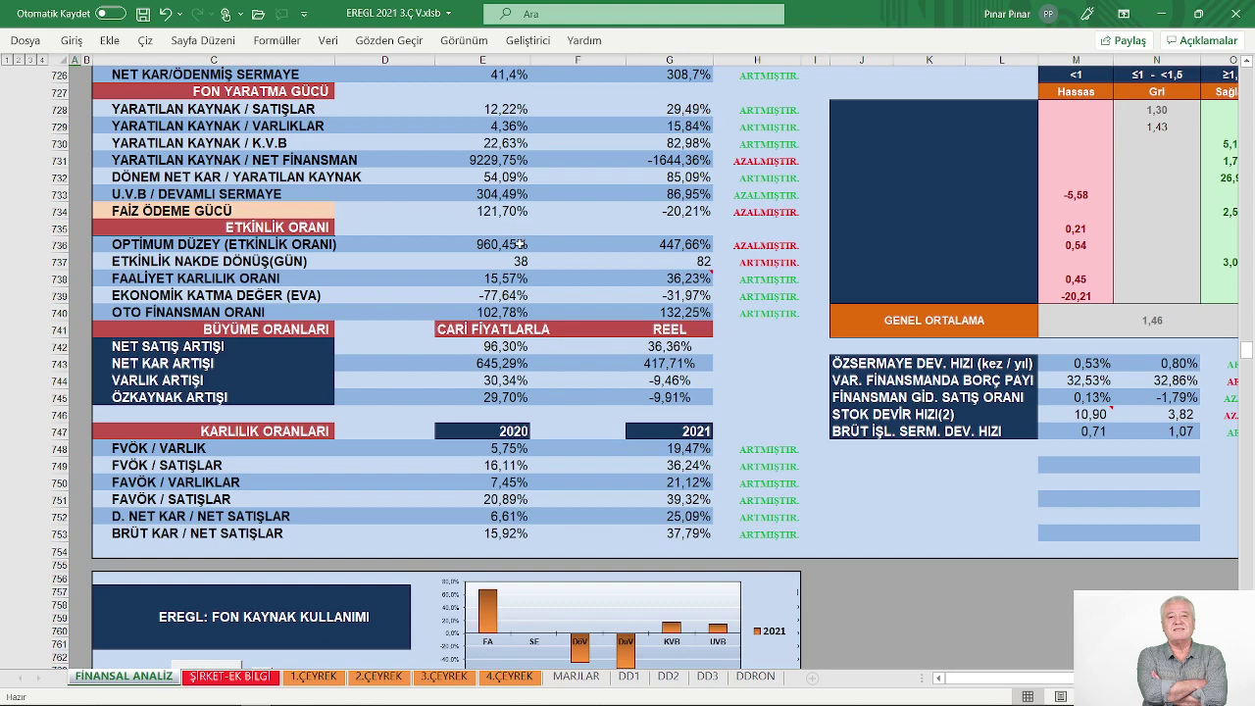
pyautogui.scroll(-1, 480, 249)
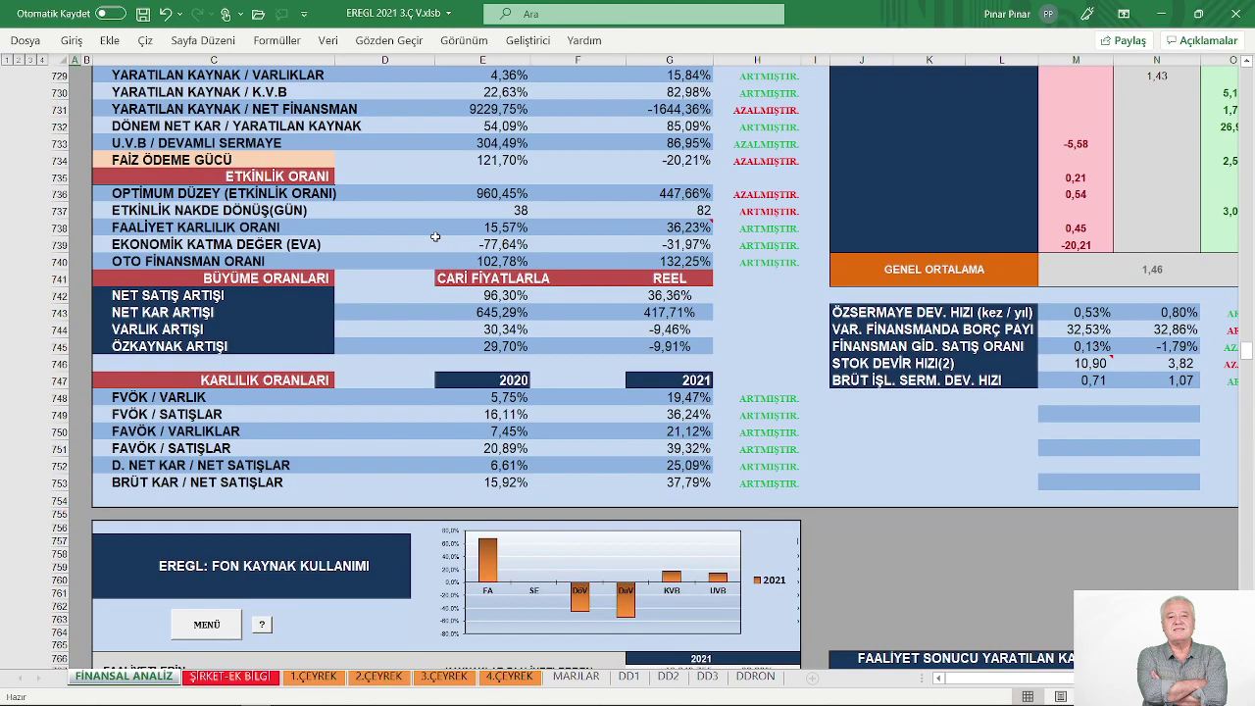
# Go back over the indicators from the activity ratios through growth and profitability, and return to the main menu
pyautogui.scroll(6, 435, 236)
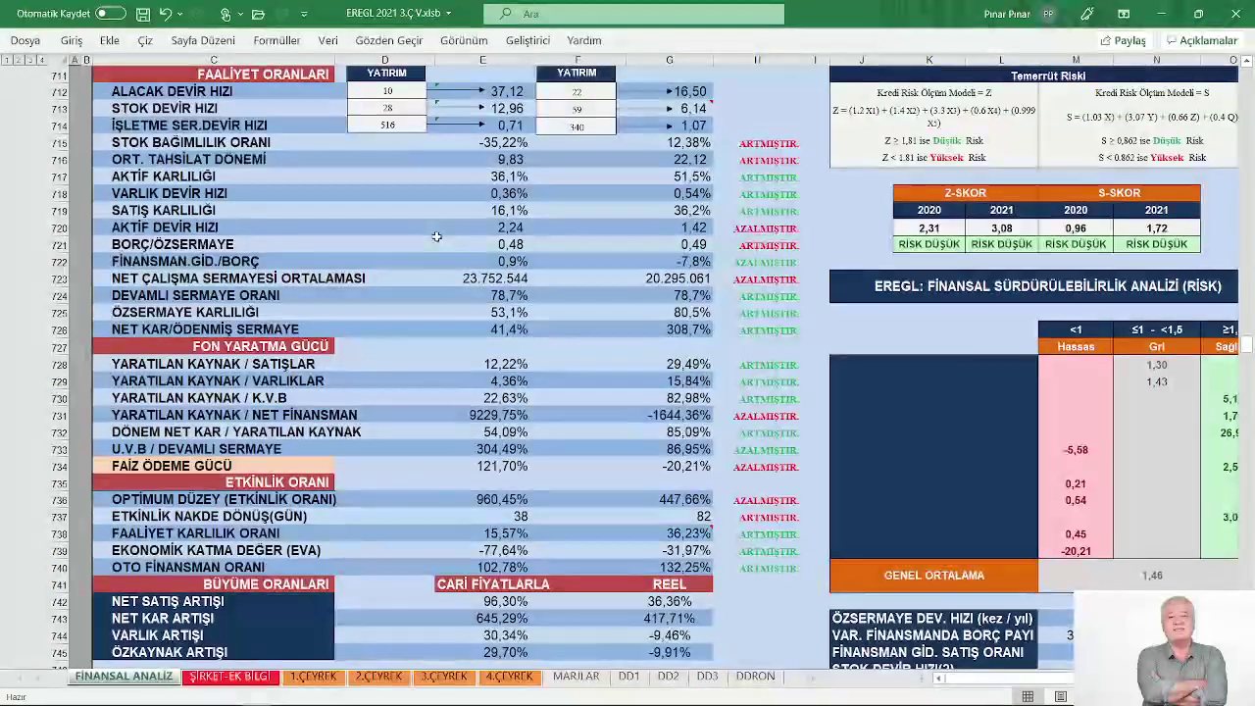
pyautogui.scroll(3, 435, 237)
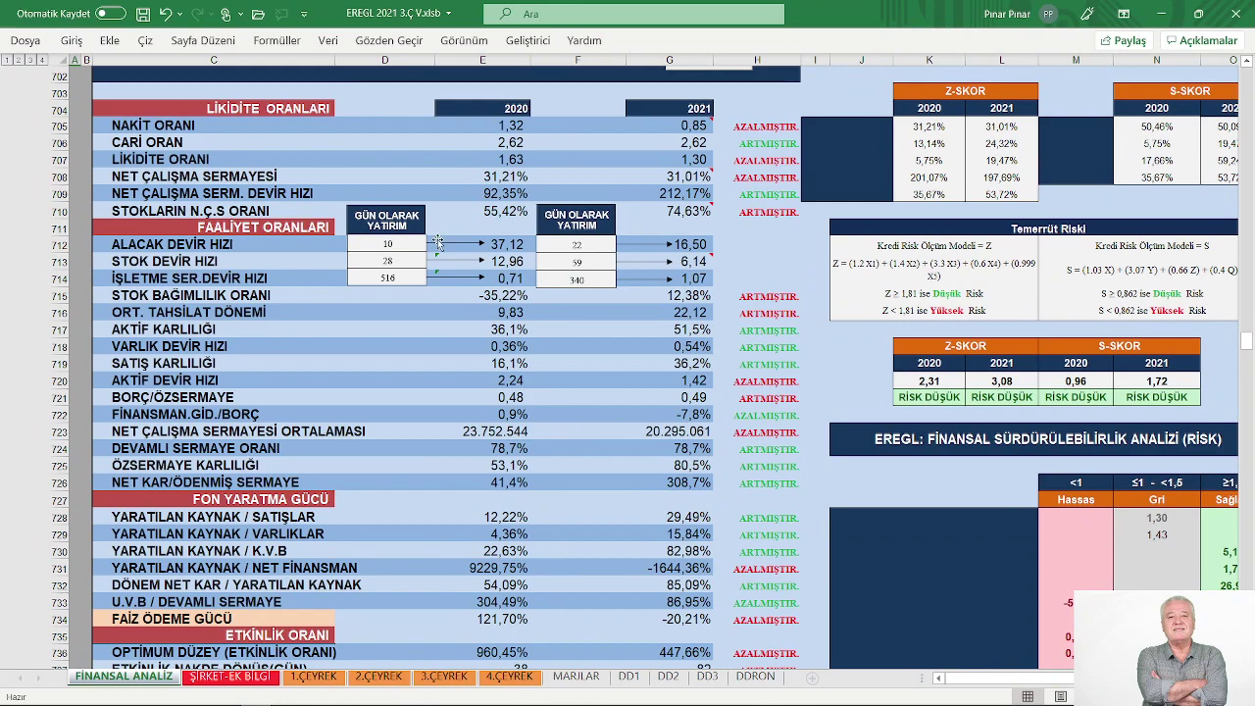
pyautogui.scroll(-8, 438, 242)
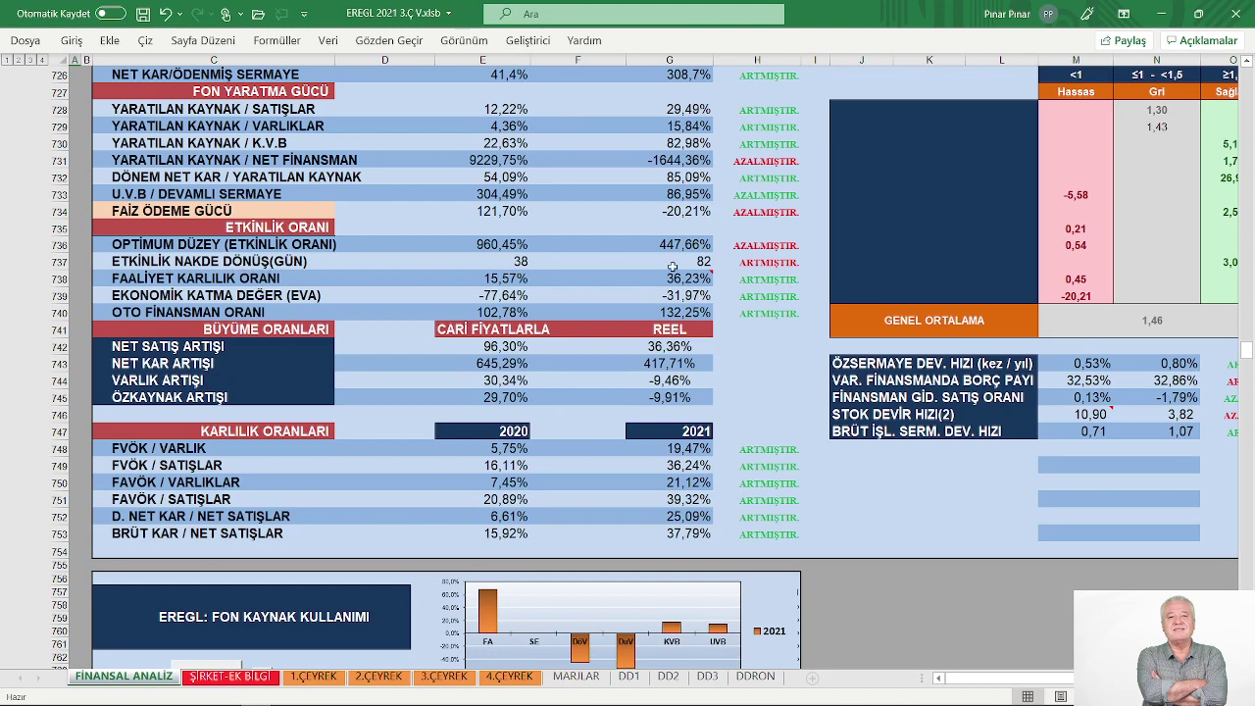
pyautogui.scroll(-3, 589, 294)
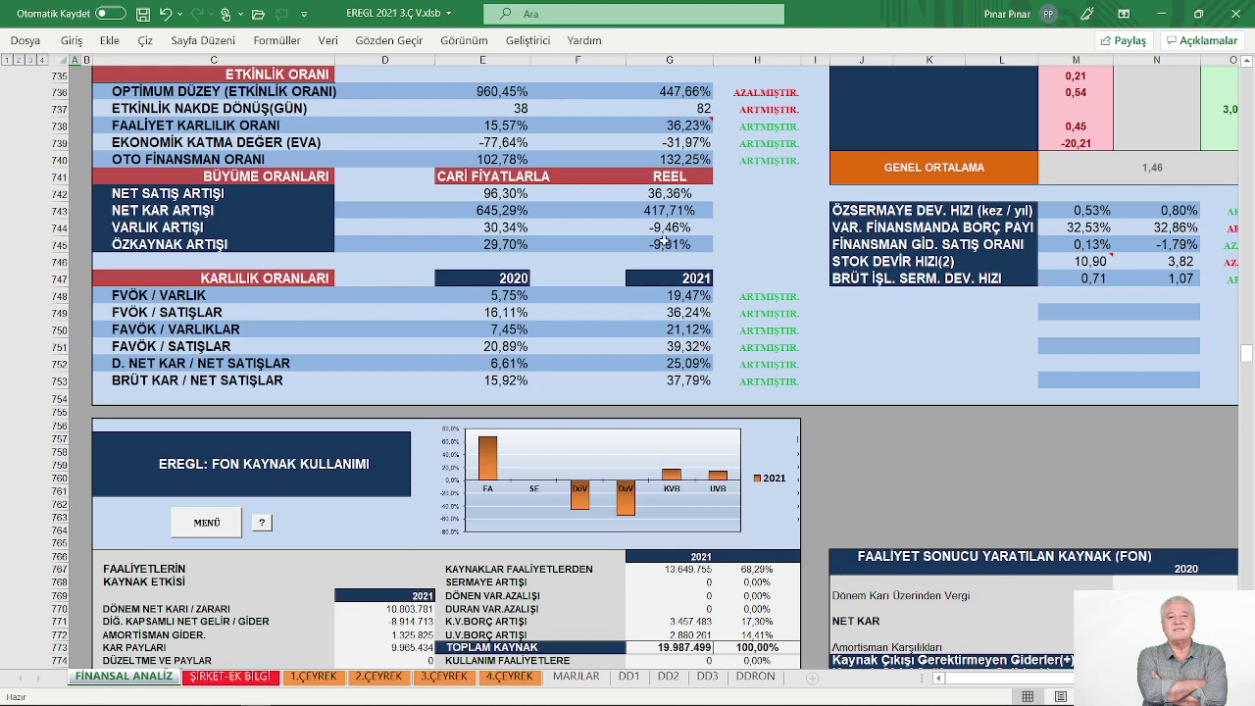
pyautogui.scroll(-2, 600, 275)
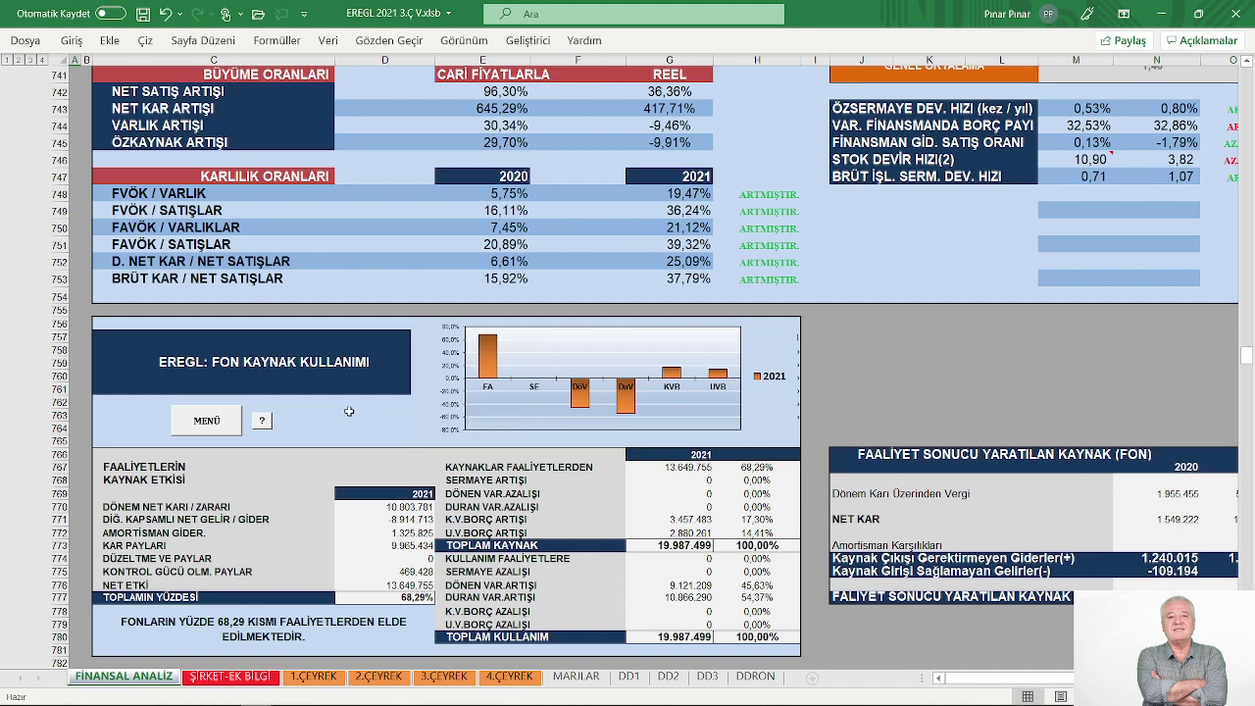
pyautogui.click(204, 421)
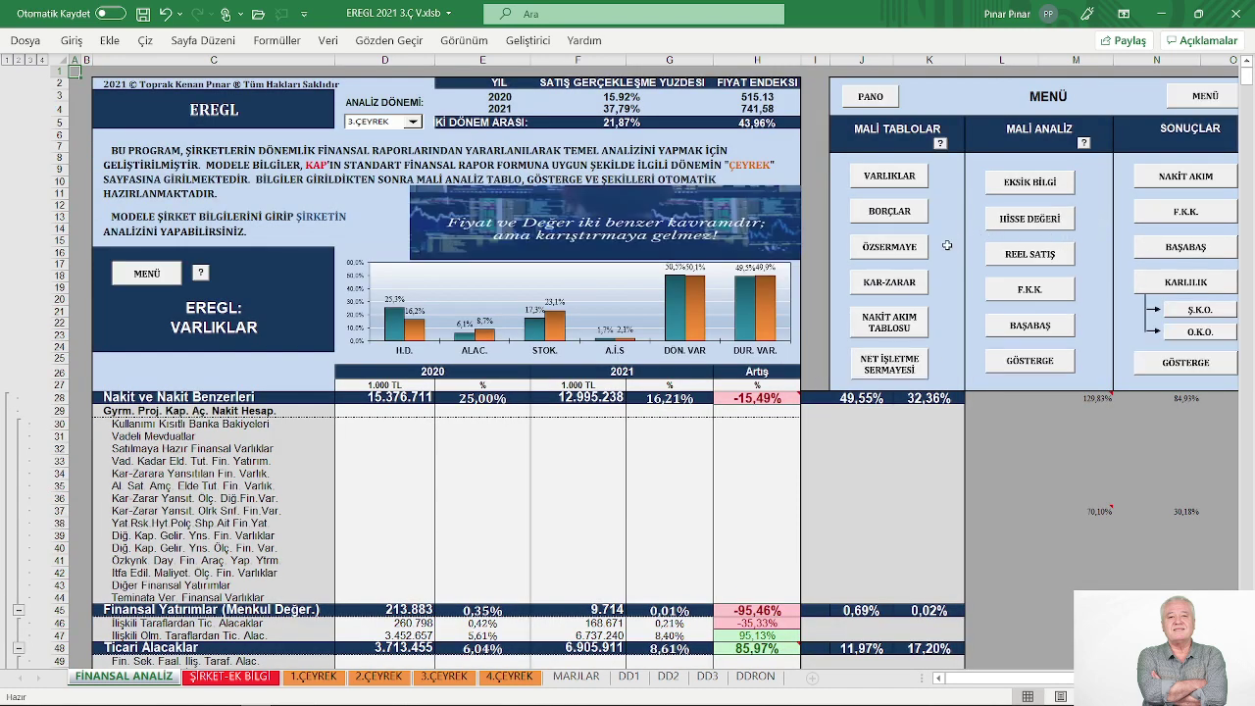
# Open the HİSSE DEĞERİ analysis and examine the dividend capitalization valuation, market multiples and OPERASYONEL PERFORMANS figures
pyautogui.moveTo(318, 699)
pyautogui.click(1031, 219)
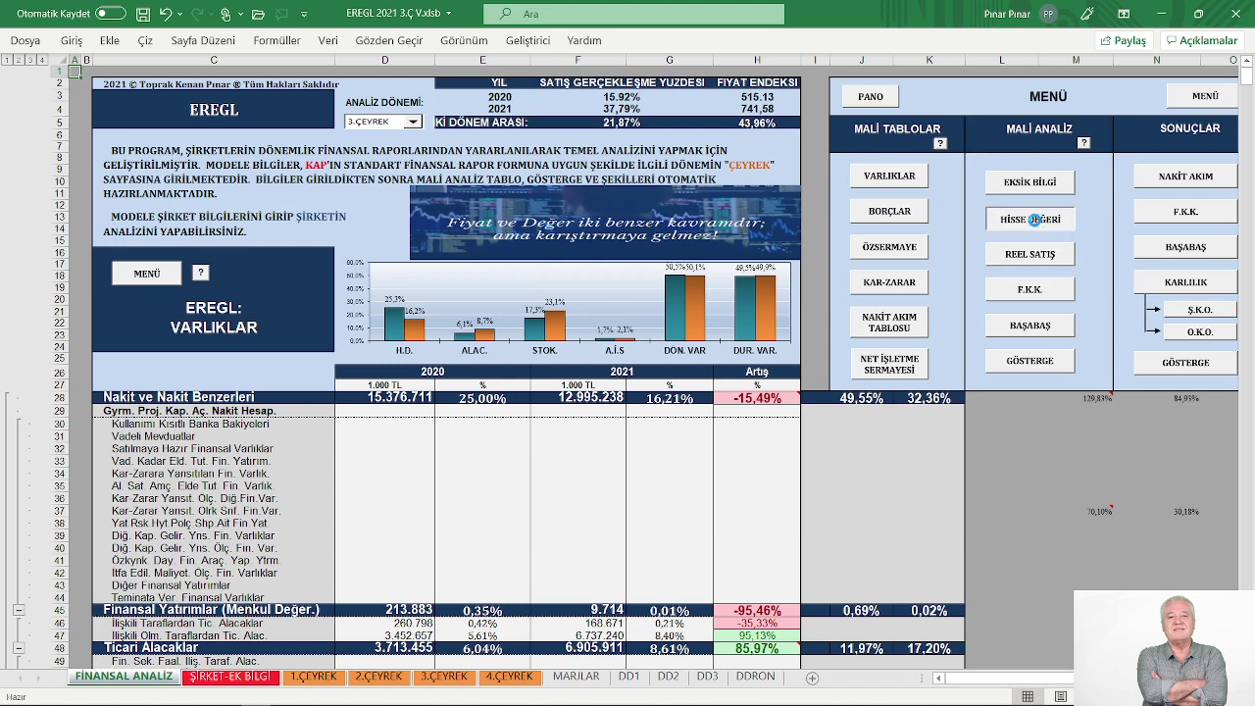
pyautogui.scroll(-3, 731, 235)
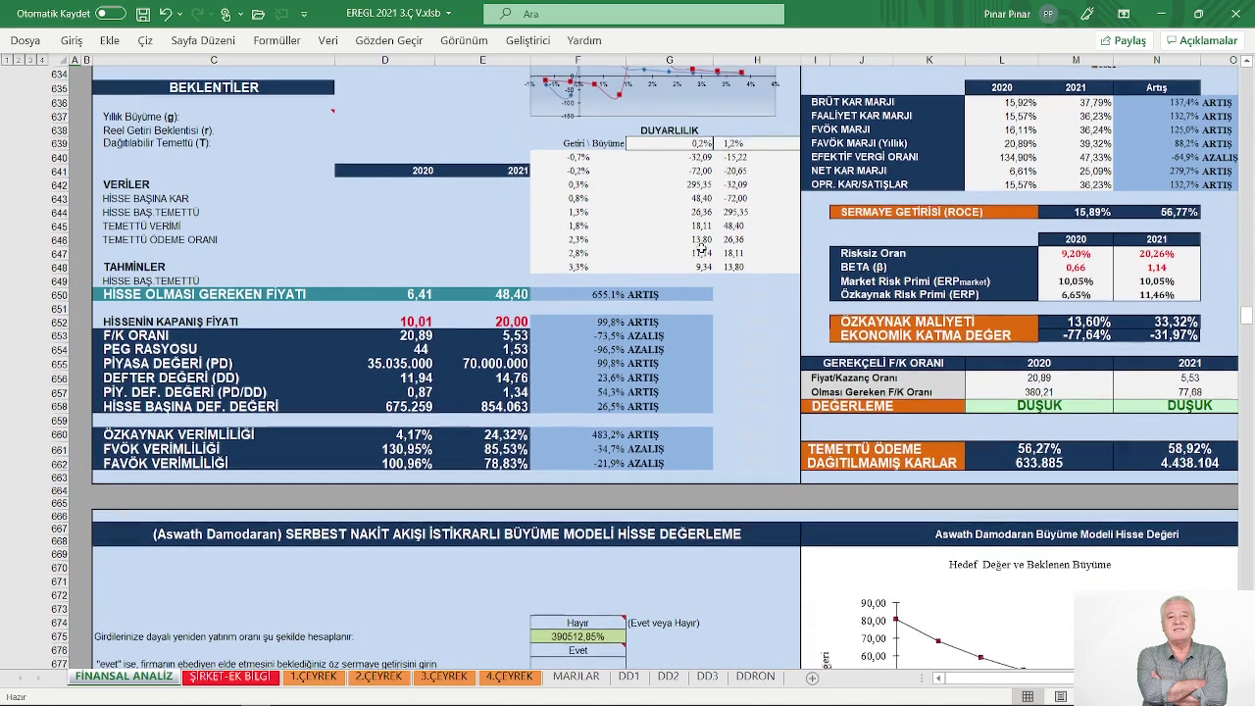
pyautogui.scroll(1, 738, 271)
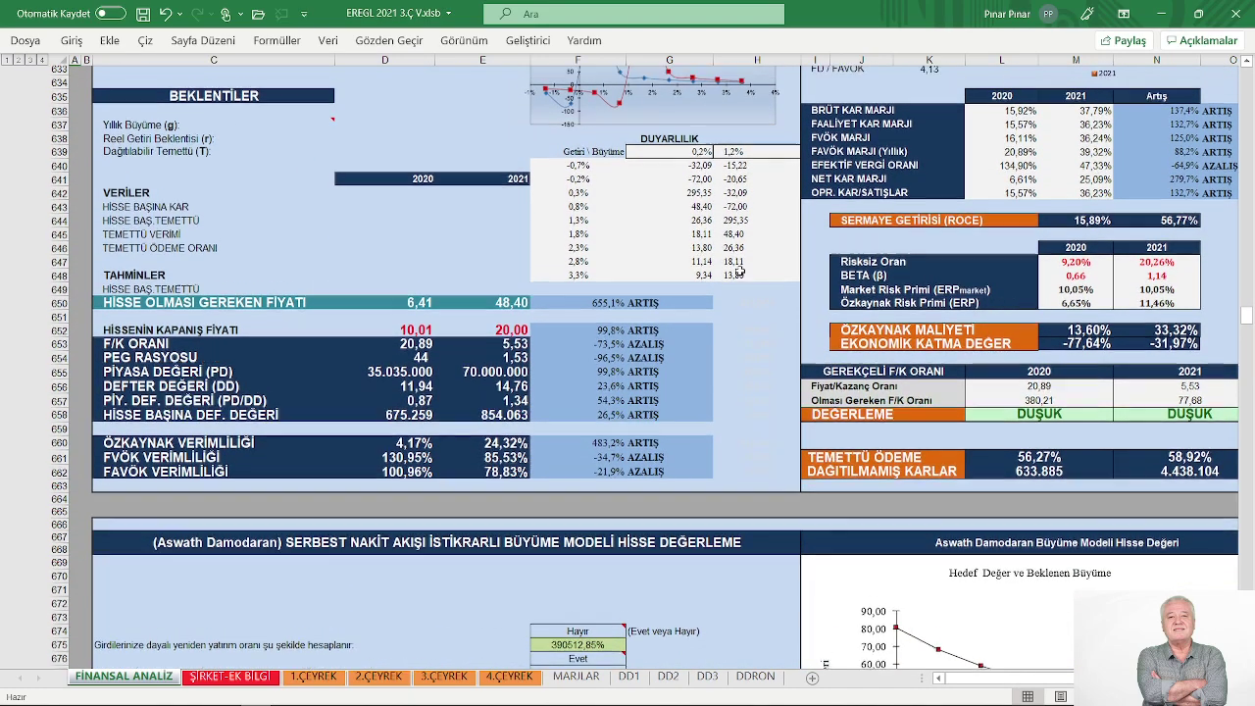
pyautogui.scroll(3, 737, 273)
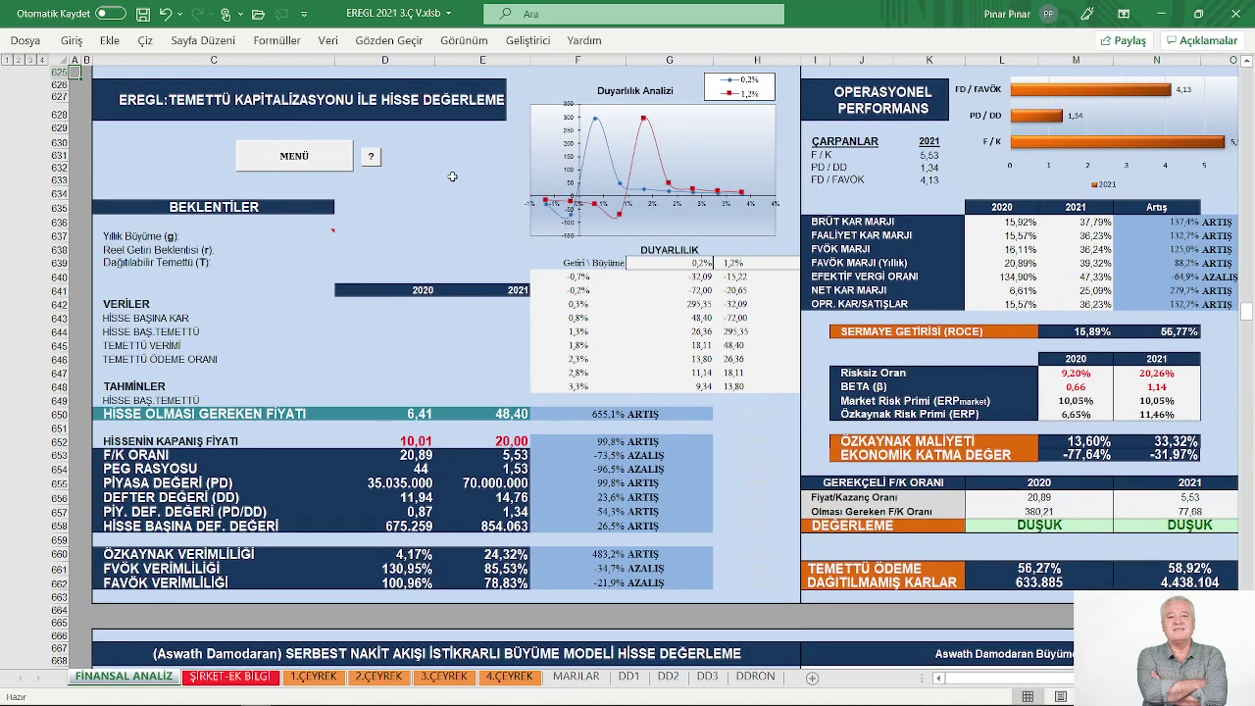
pyautogui.scroll(1, 452, 176)
pyautogui.scroll(-3, 451, 196)
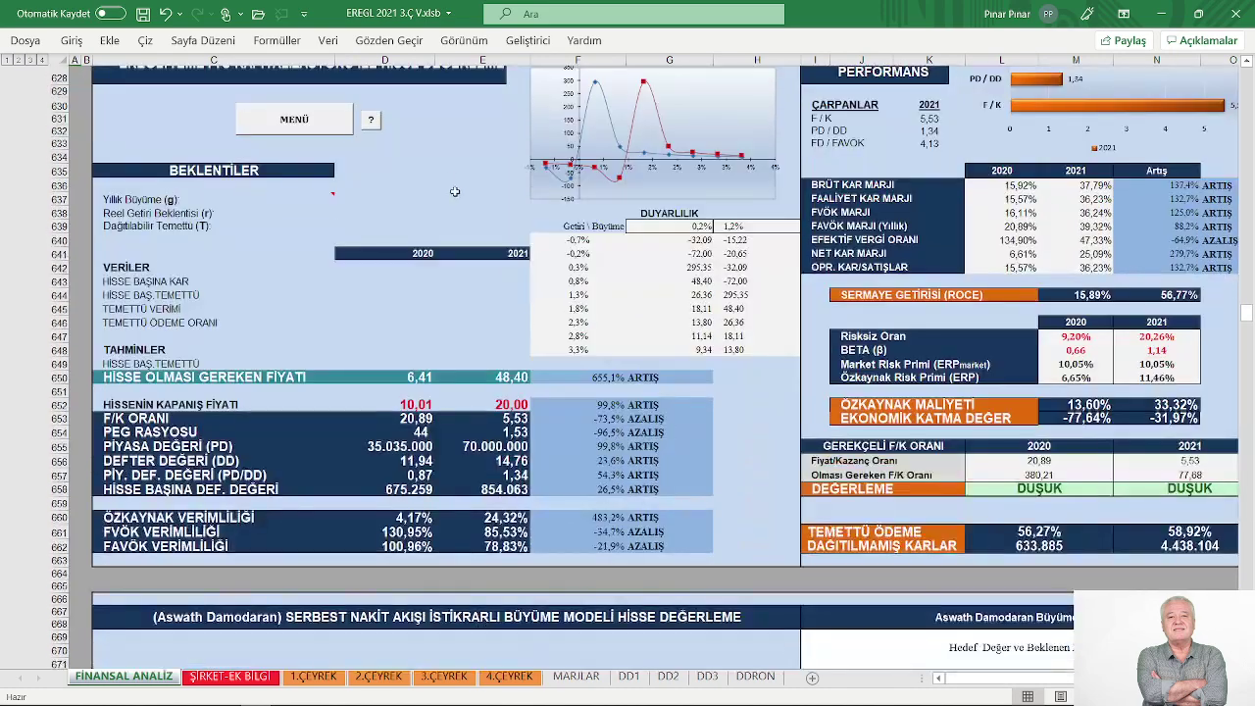
pyautogui.scroll(-1, 460, 274)
pyautogui.scroll(-1, 467, 300)
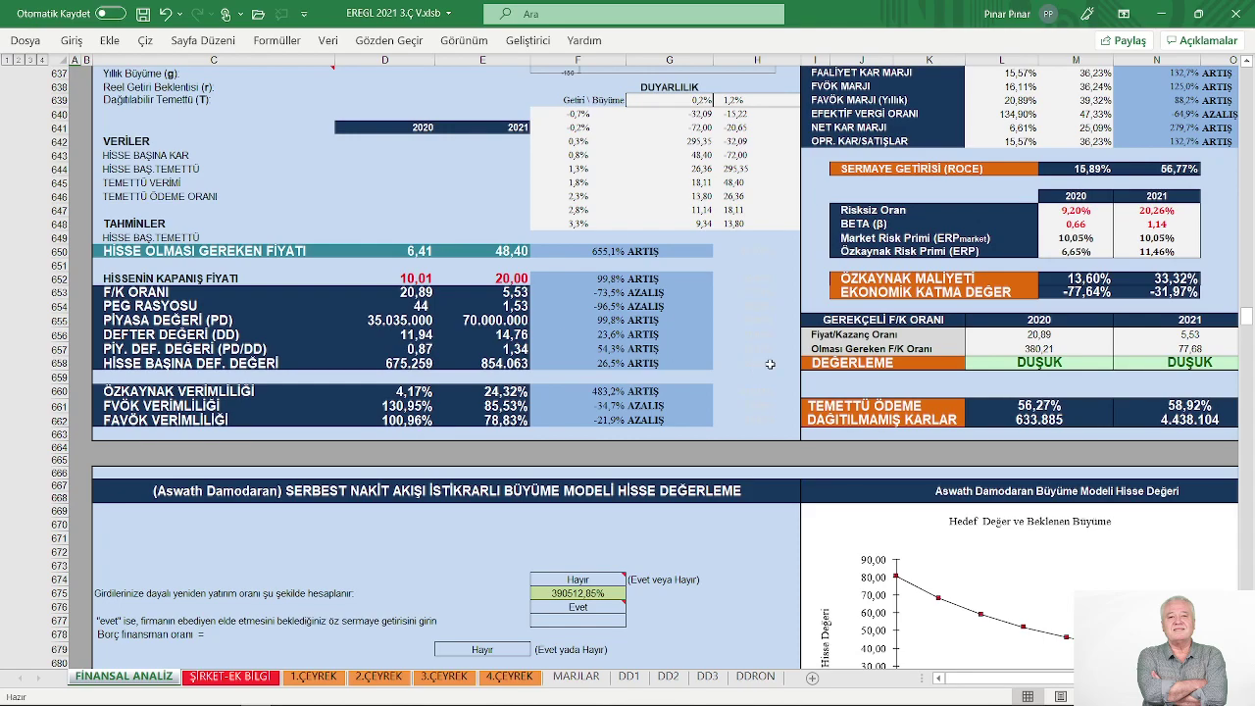
# Examine the Aswath Damodaran free cash flow stable growth share valuation, and go back to the HİSSE OLMASI GEREKEN FİYATI and market multiple figures
pyautogui.scroll(-9, 751, 336)
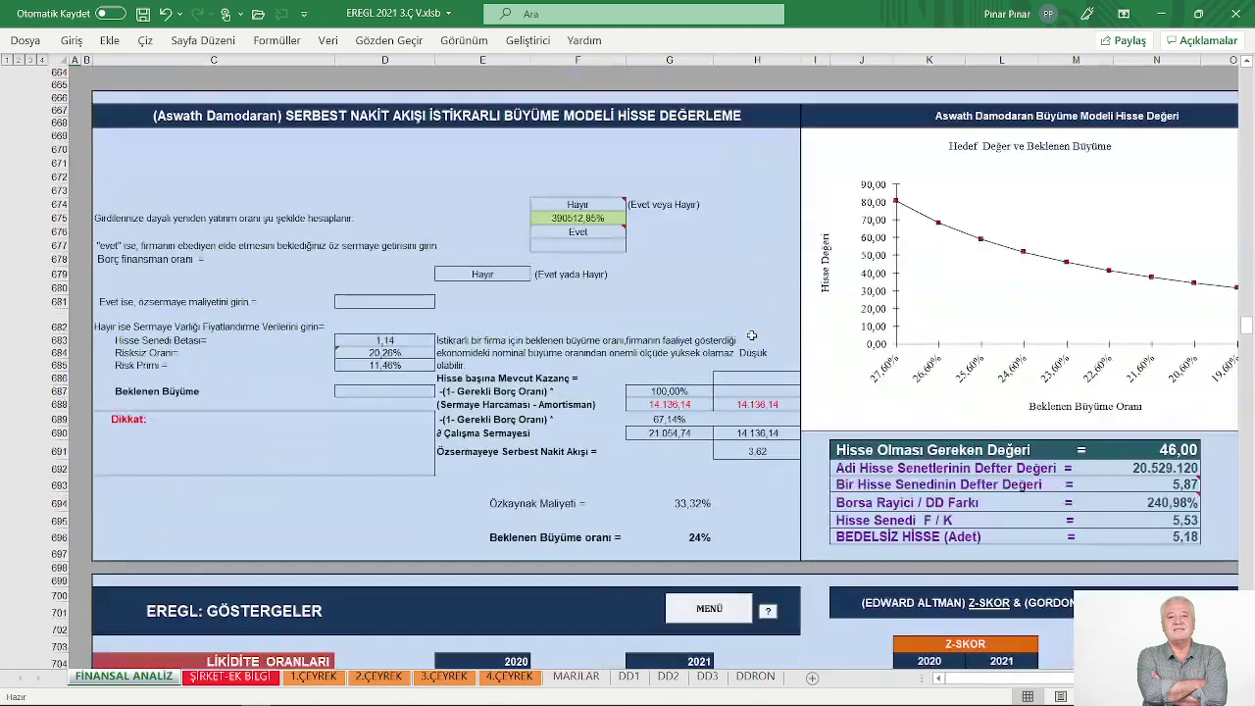
pyautogui.scroll(-3, 751, 336)
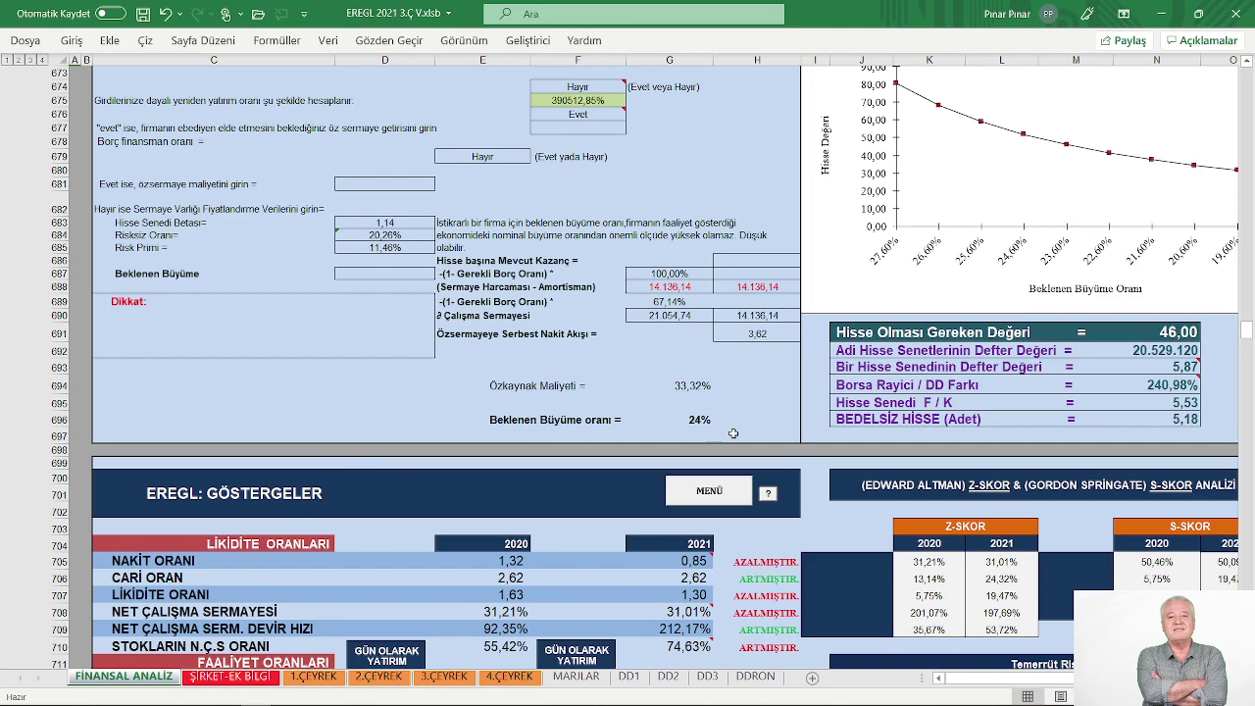
pyautogui.scroll(-1, 734, 424)
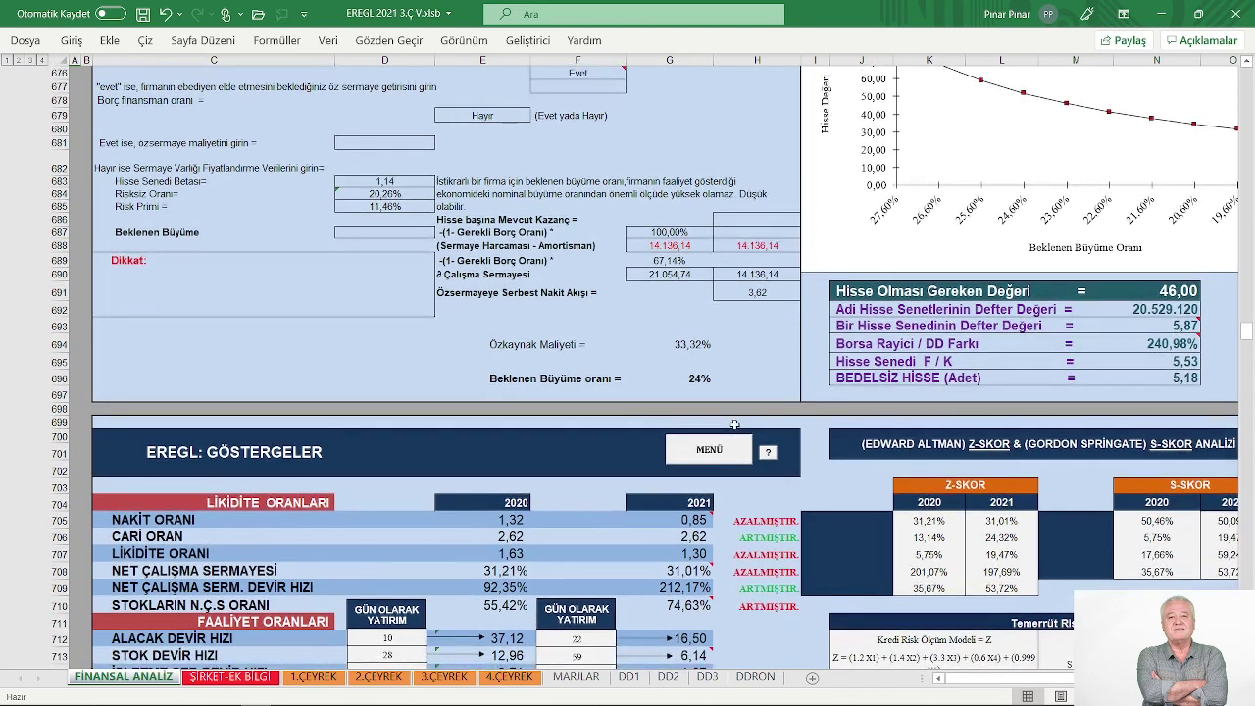
pyautogui.scroll(2, 735, 423)
pyautogui.scroll(5, 705, 473)
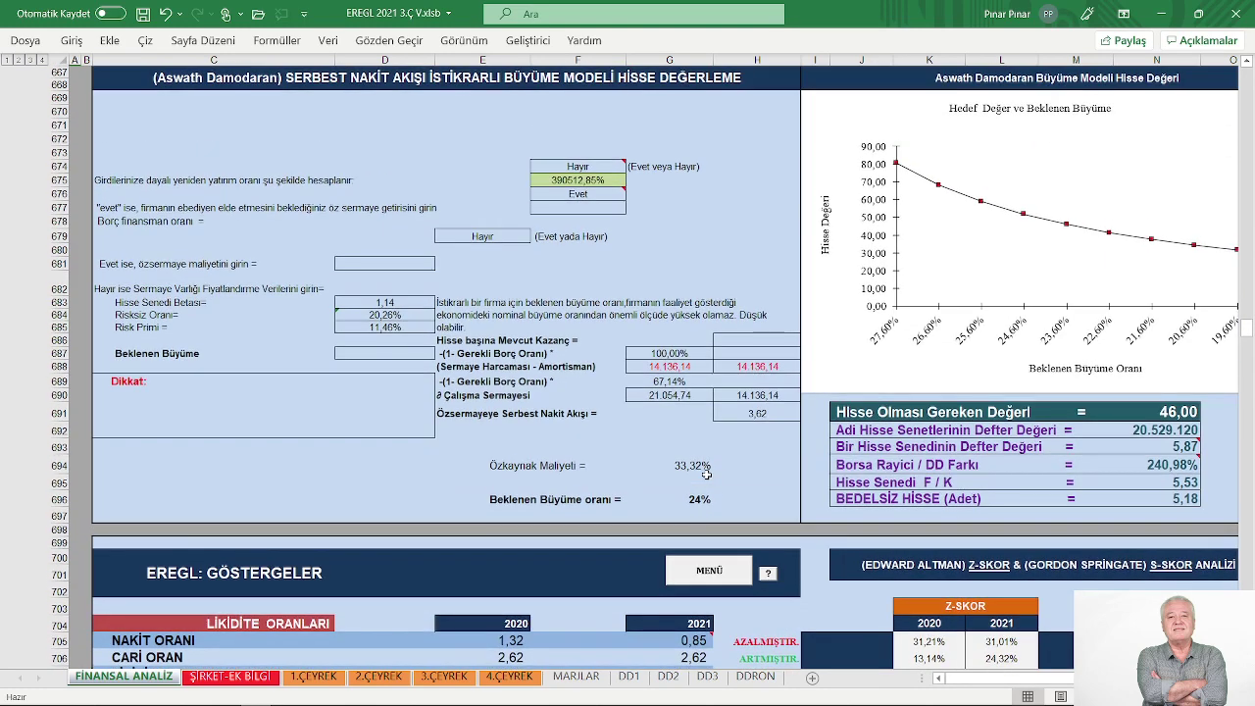
pyautogui.scroll(2, 703, 472)
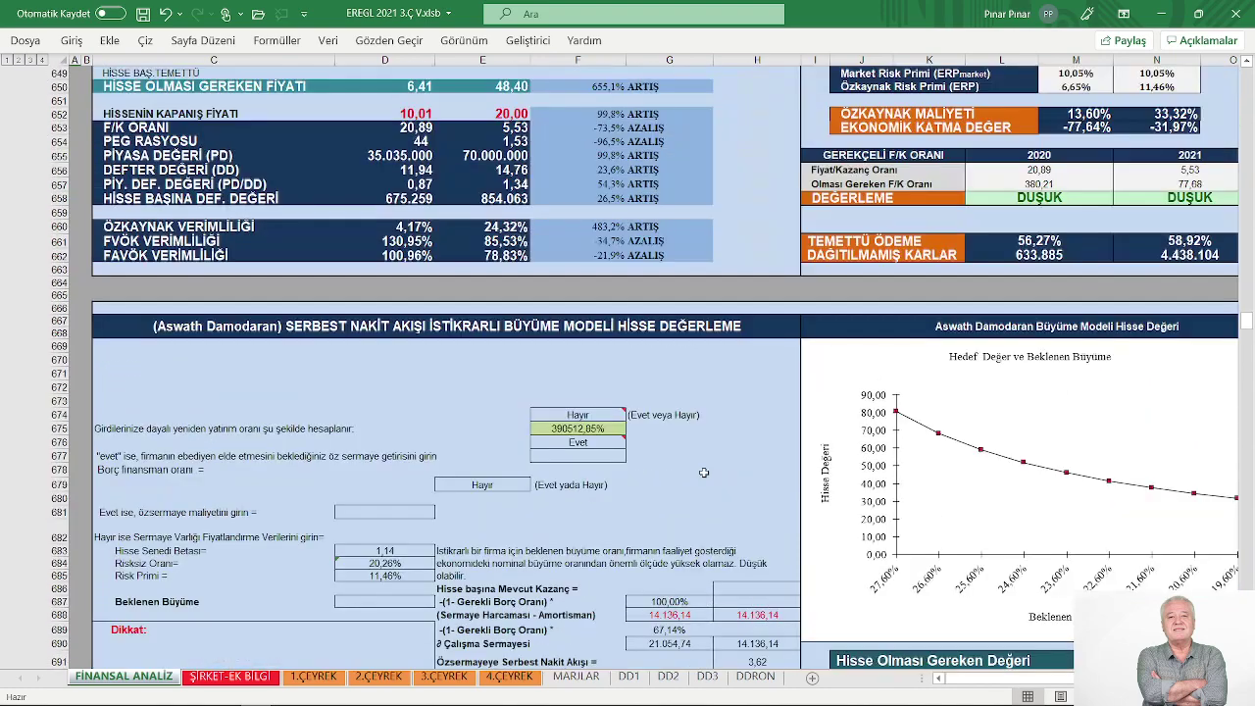
pyautogui.scroll(4, 704, 472)
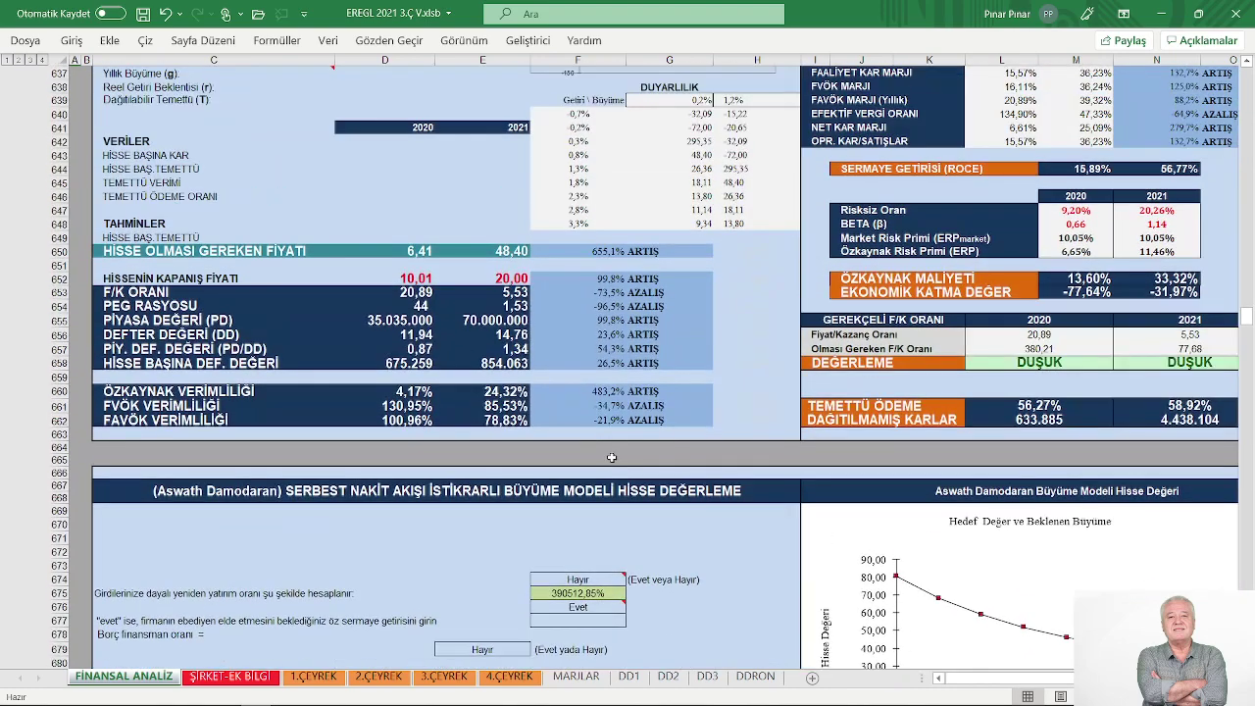
pyautogui.scroll(3, 610, 457)
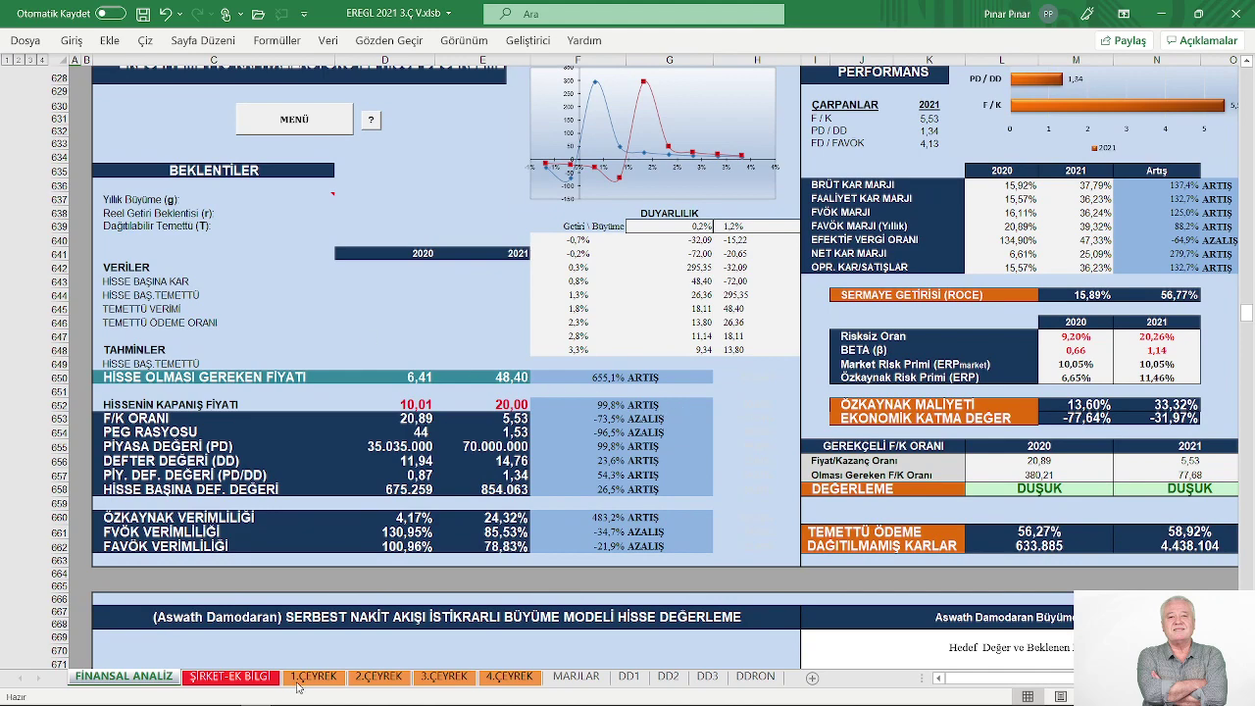
# Switch to the Word report LOGO KAPSAMLI RAPOR 2021-9.docx and read it from the beginning, starting with the VARLIK YAPISI and FİNANSAL YAPI sections
pyautogui.moveTo(254, 693)
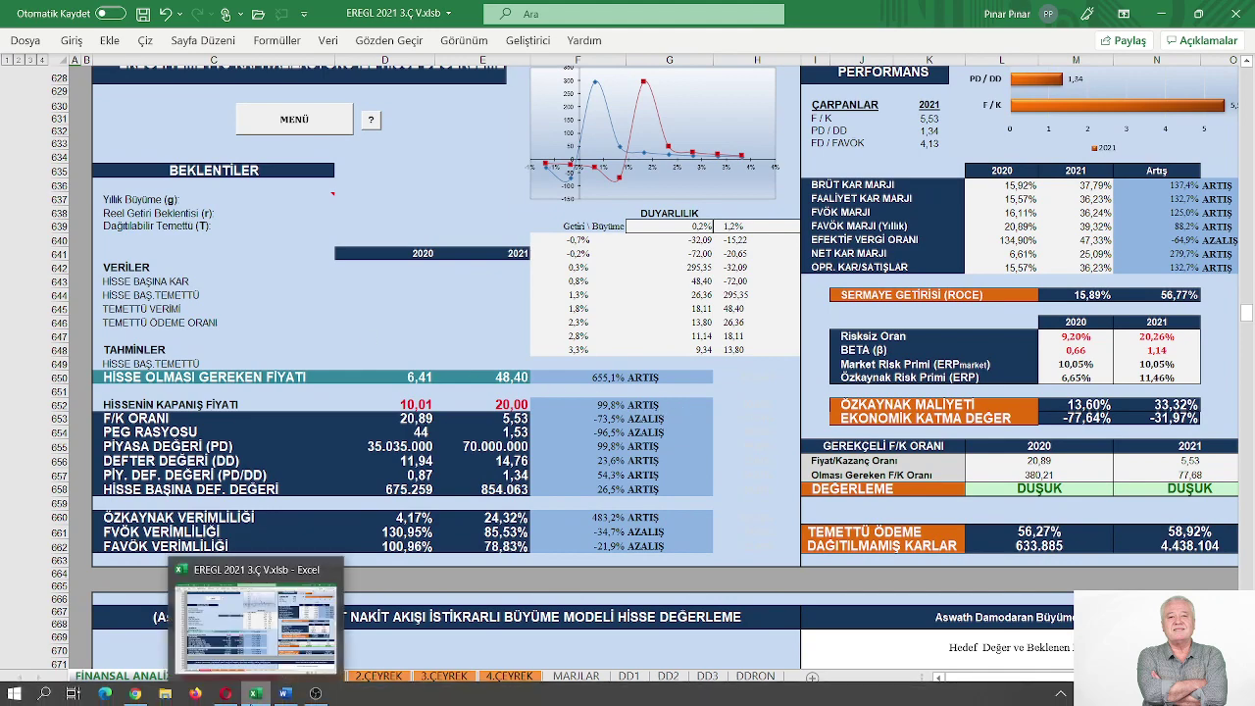
pyautogui.click(284, 693)
pyautogui.scroll(6, 879, 139)
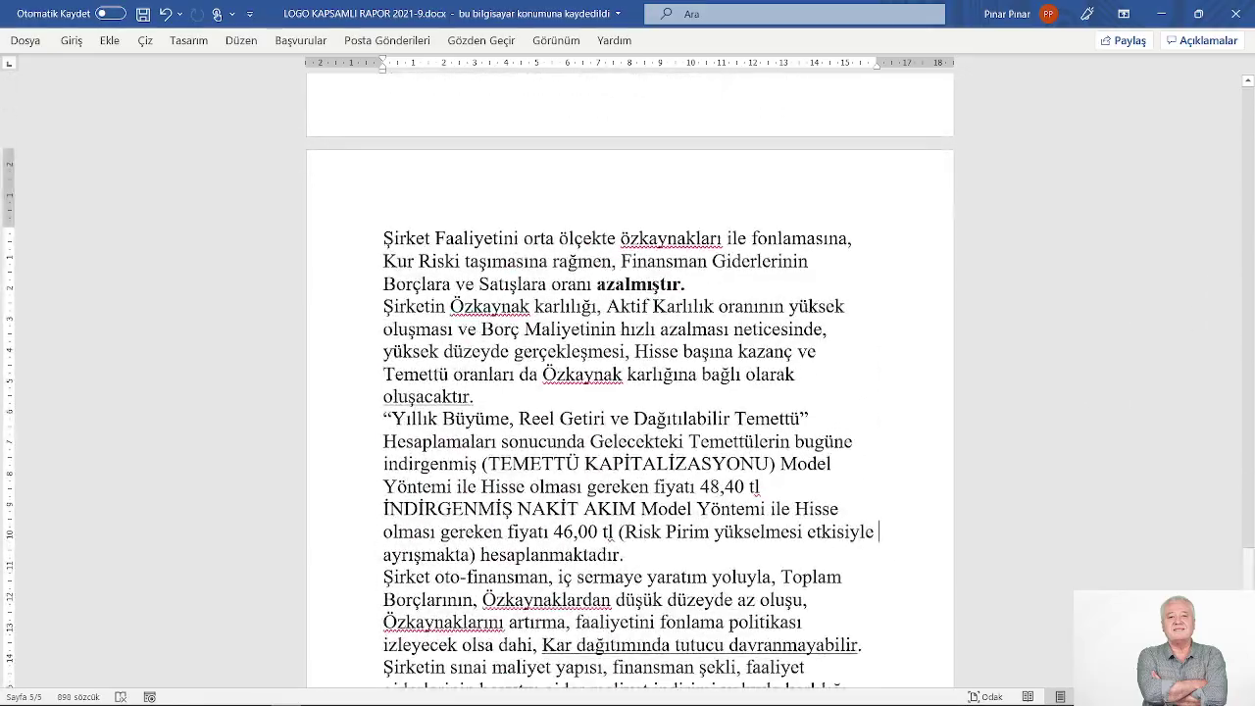
pyautogui.moveTo(1247, 563); pyautogui.dragTo(1243, 117)
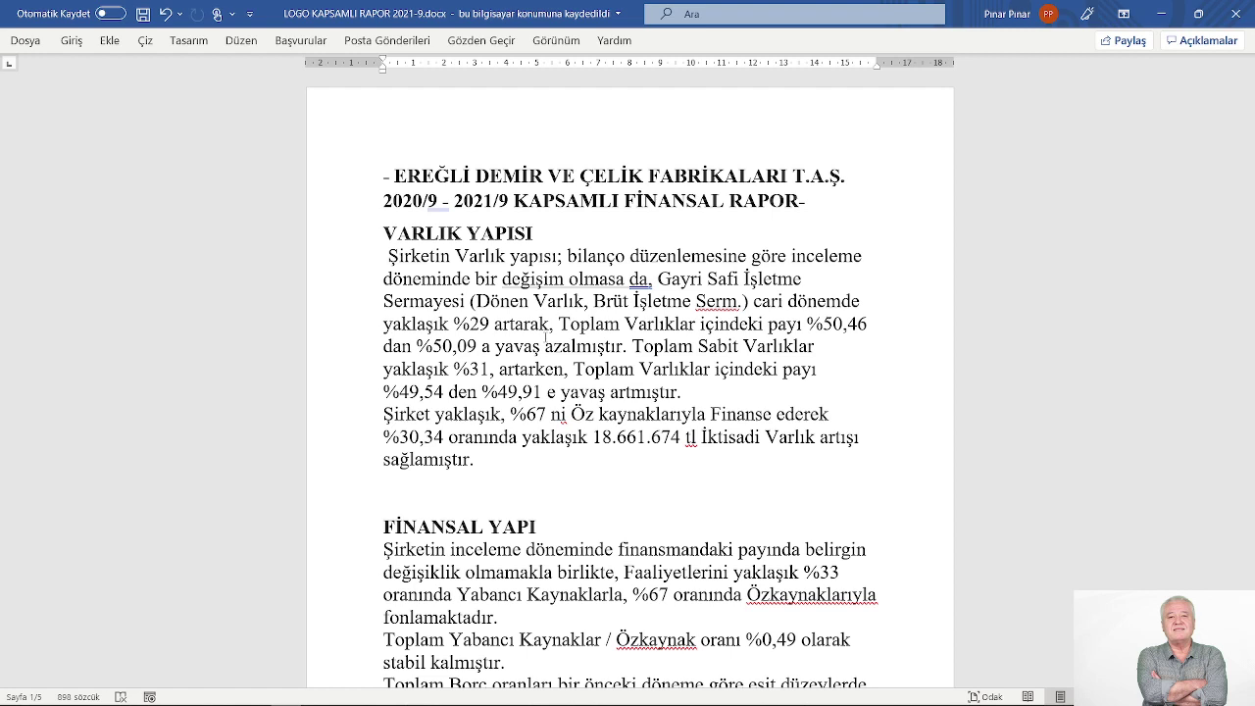
pyautogui.scroll(-2, 534, 341)
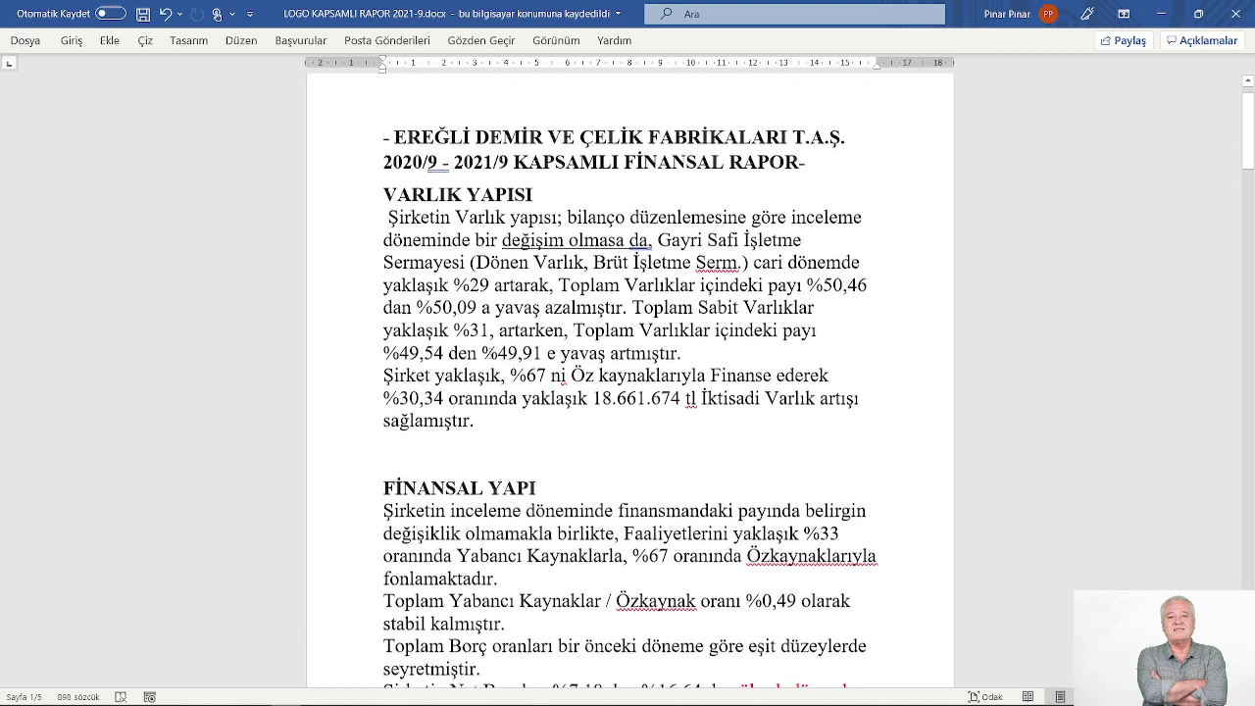